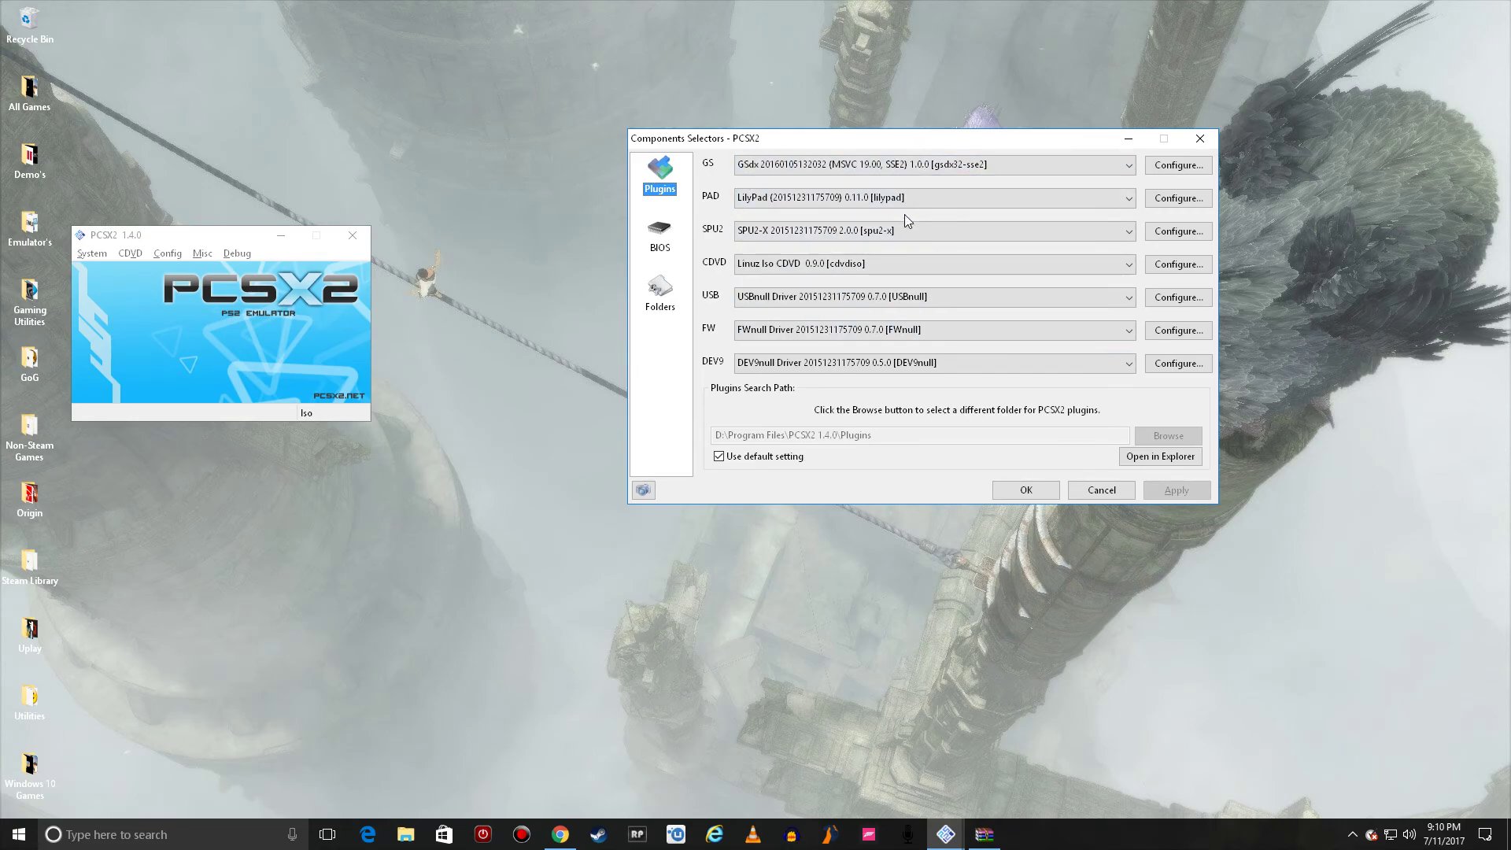
Review the available GSdx variants for the GS plugin, keep the SSE2 version, and close the component selector without applying changes.
click(918, 167)
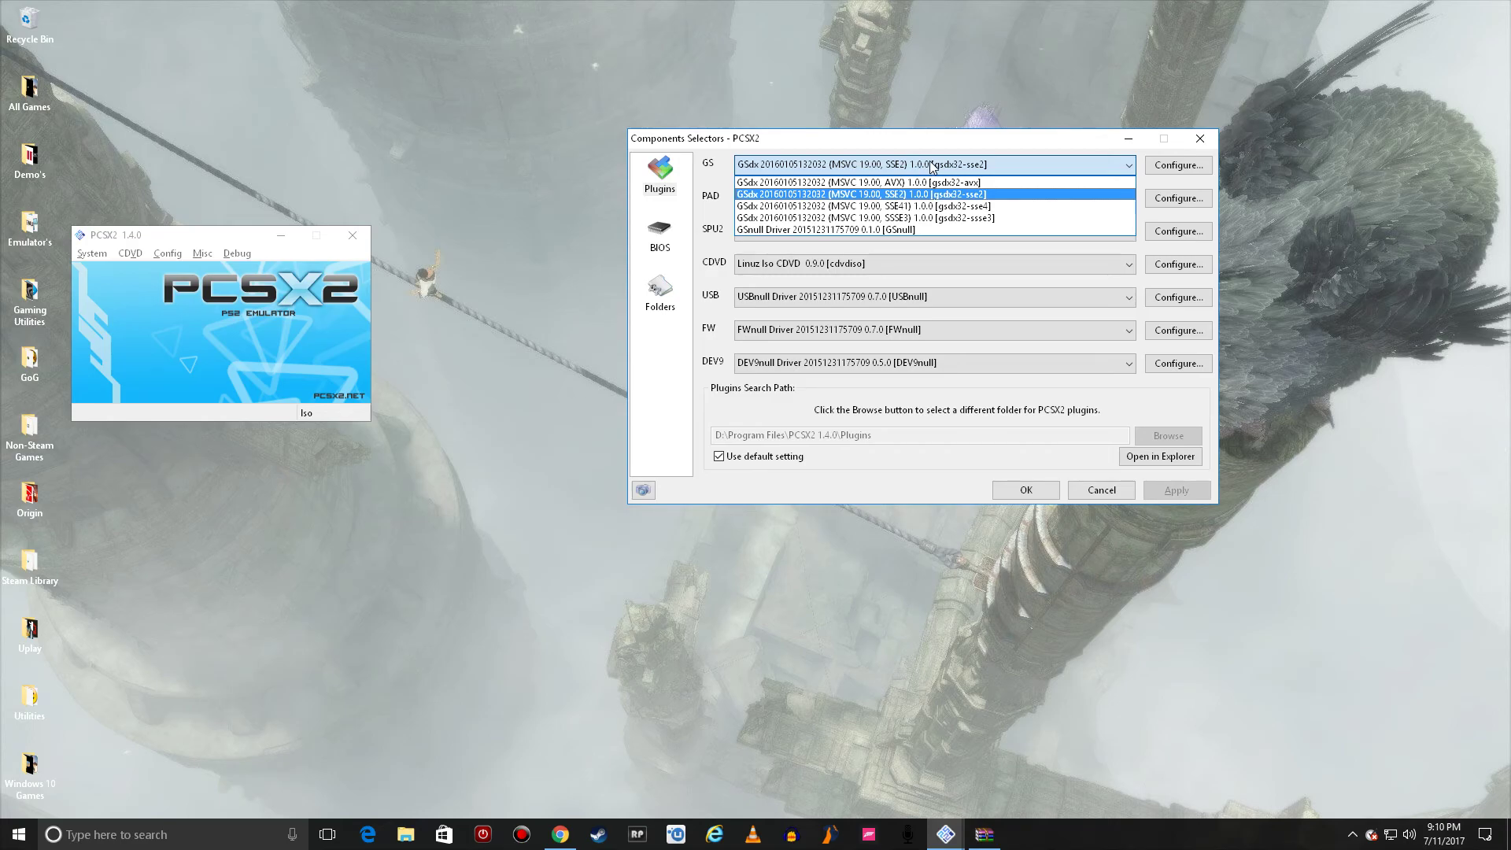
click(976, 194)
click(1005, 164)
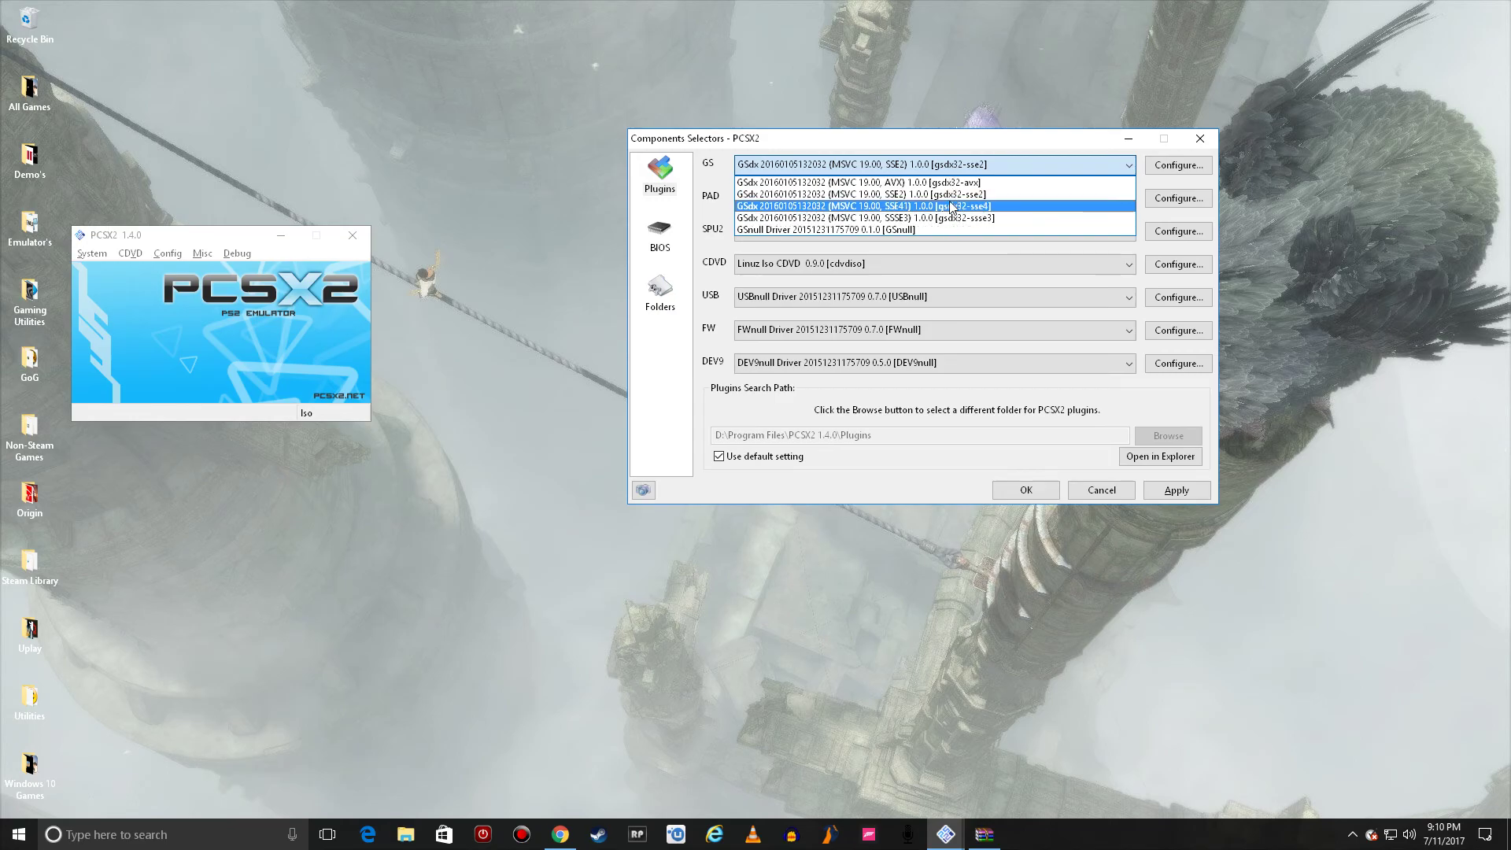
click(974, 165)
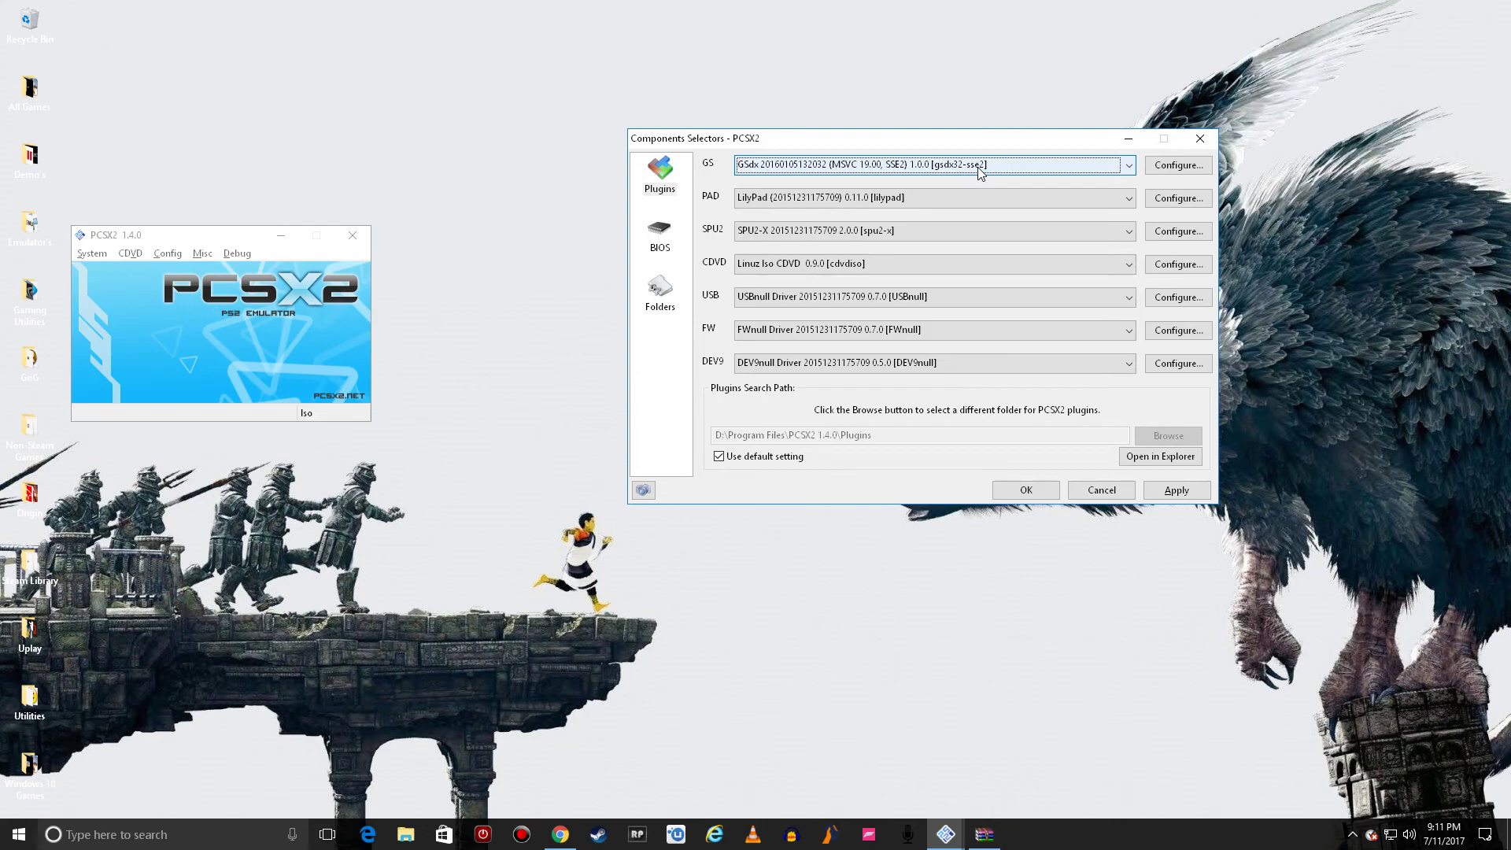
click(985, 169)
click(986, 182)
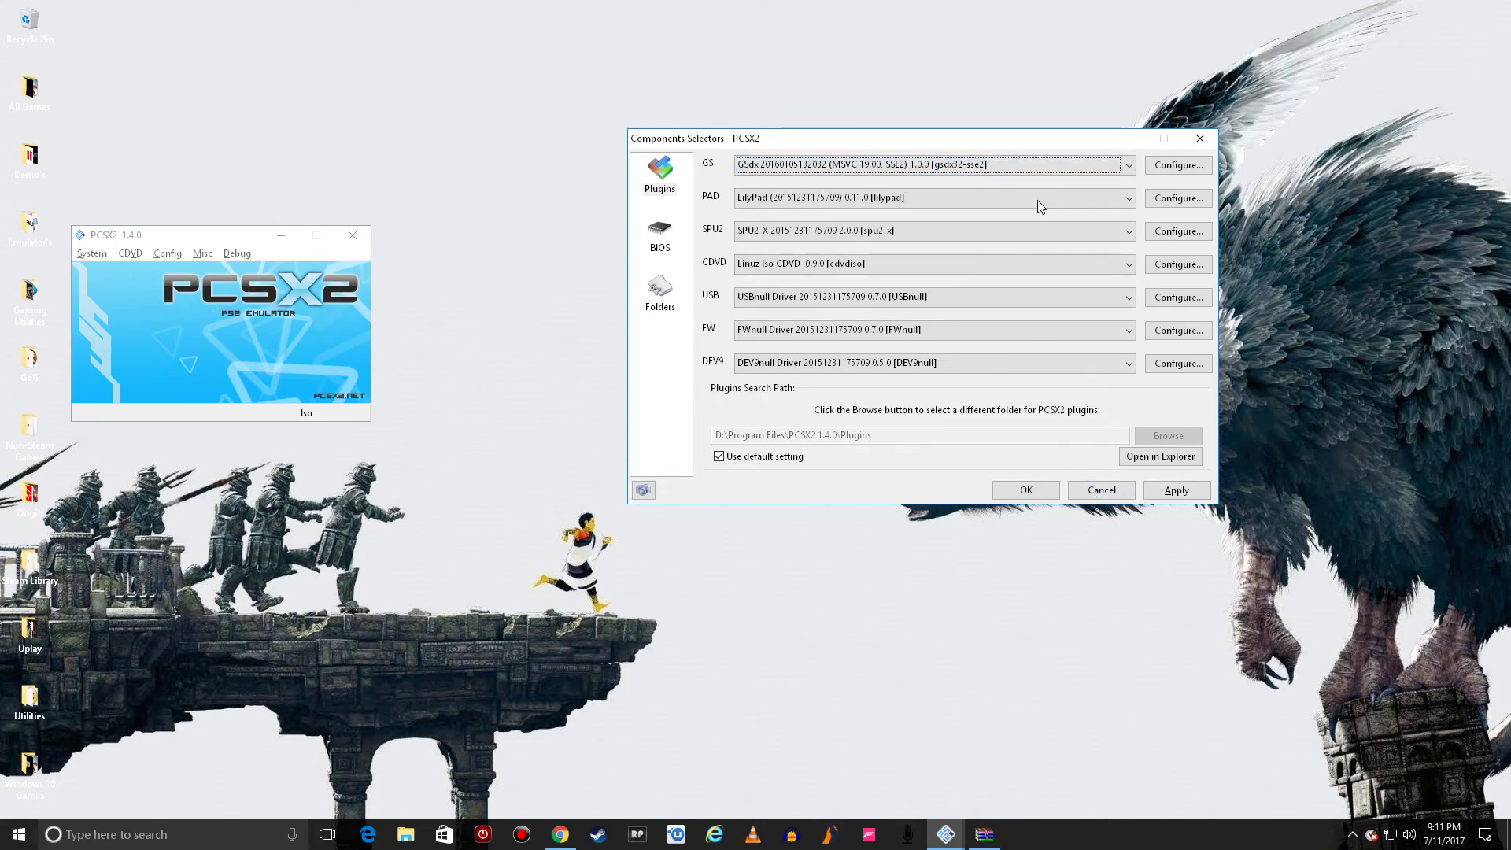
click(1027, 167)
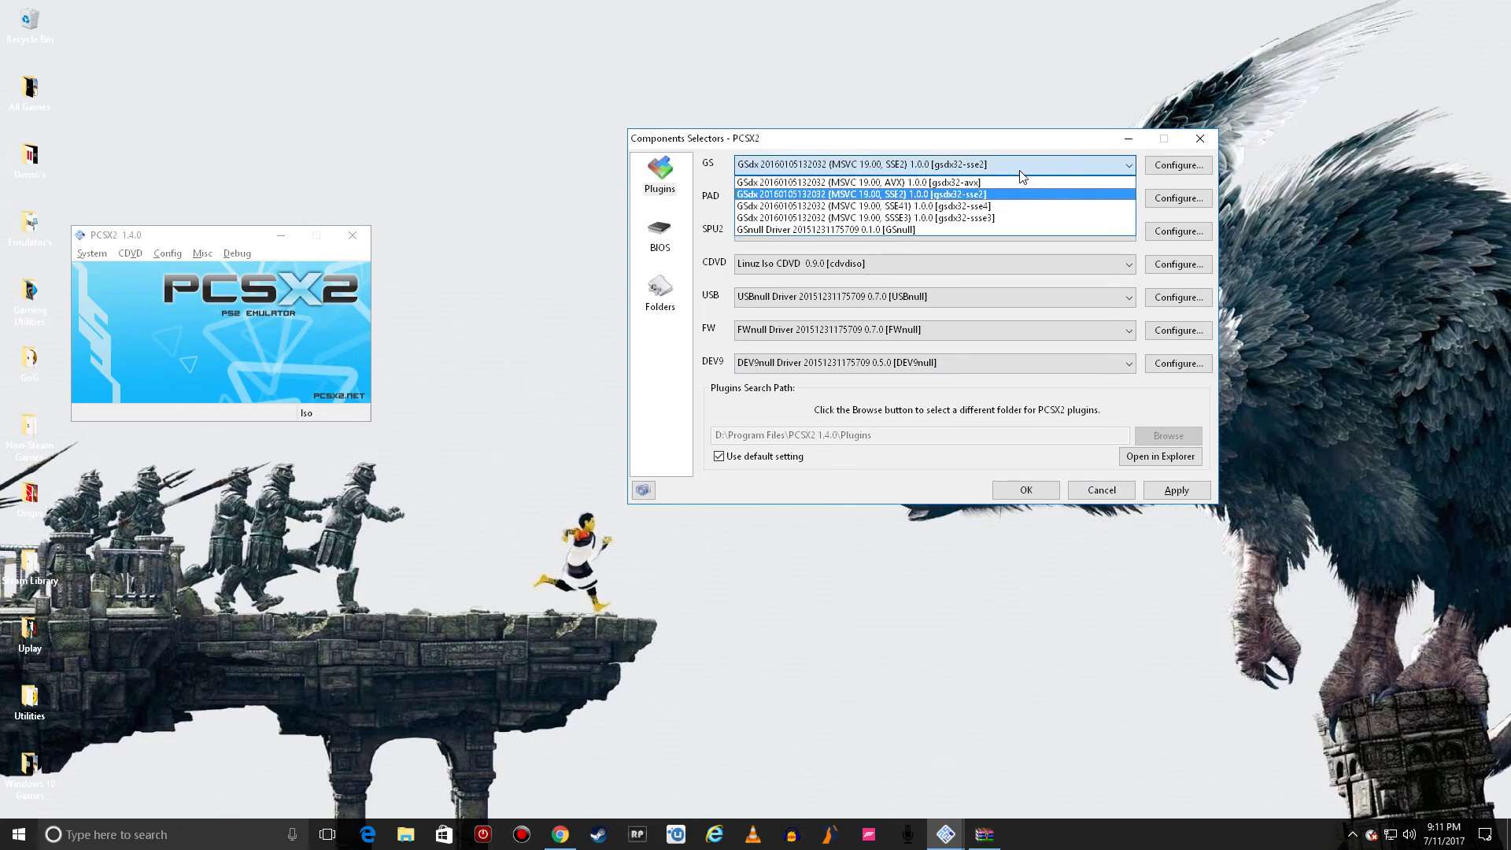
click(1025, 159)
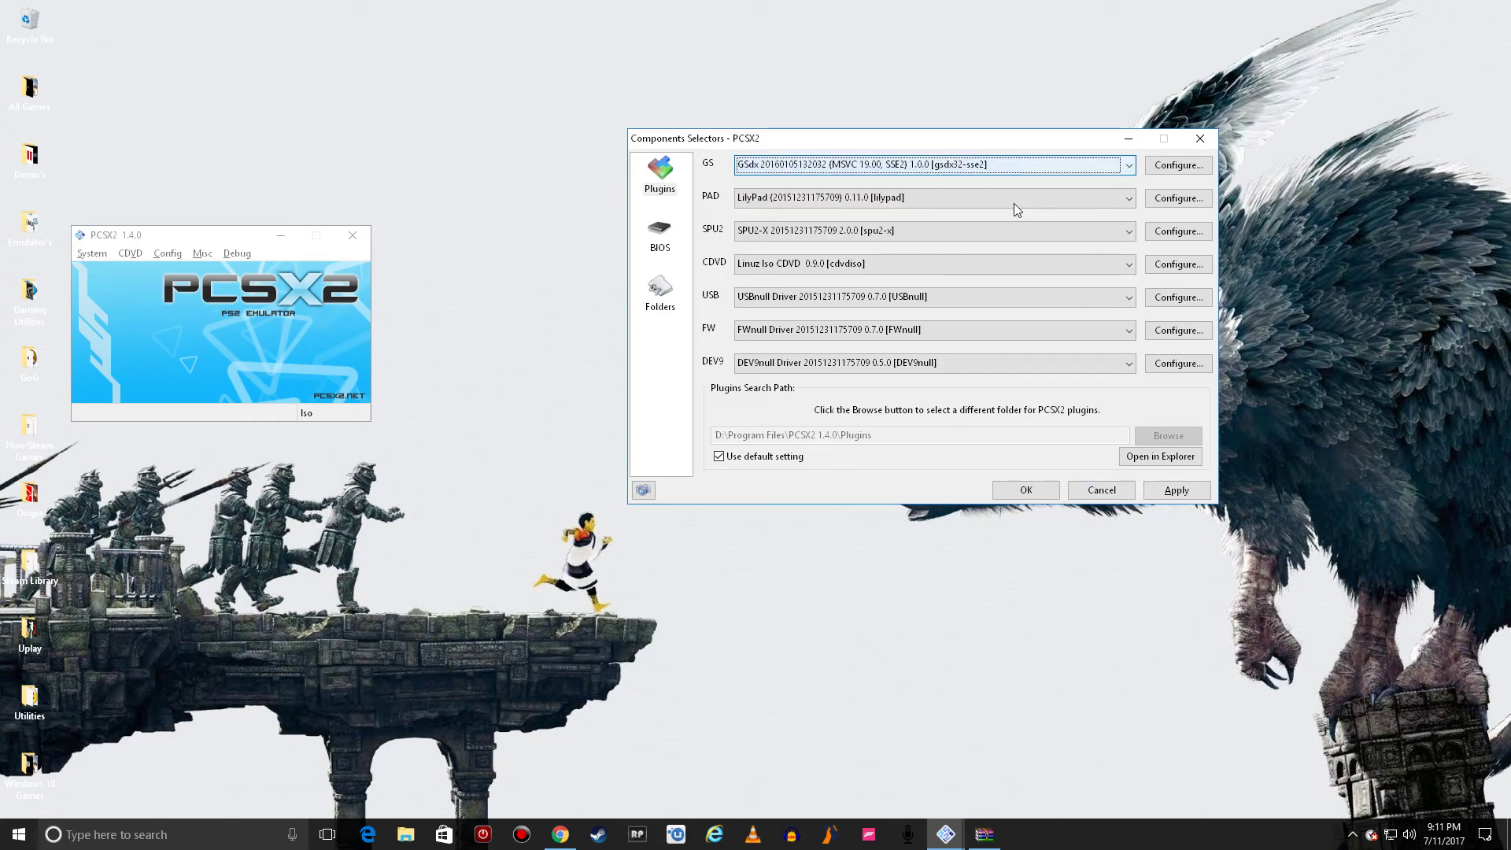
click(1096, 493)
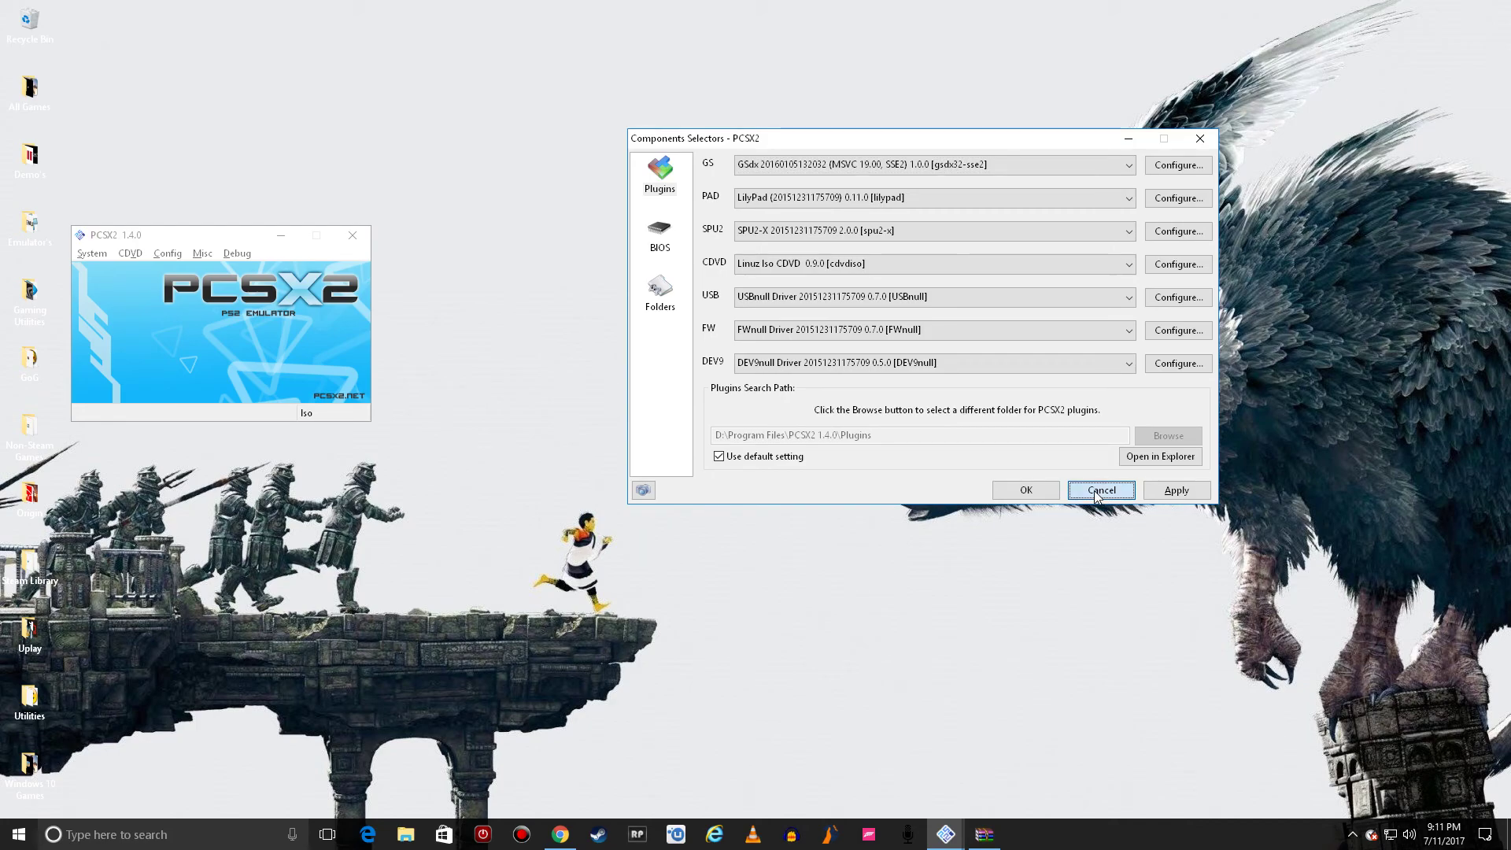
Enable the Half-pixel Offset hack in the GSdx video plugin's hardware hacks configuration.
click(172, 255)
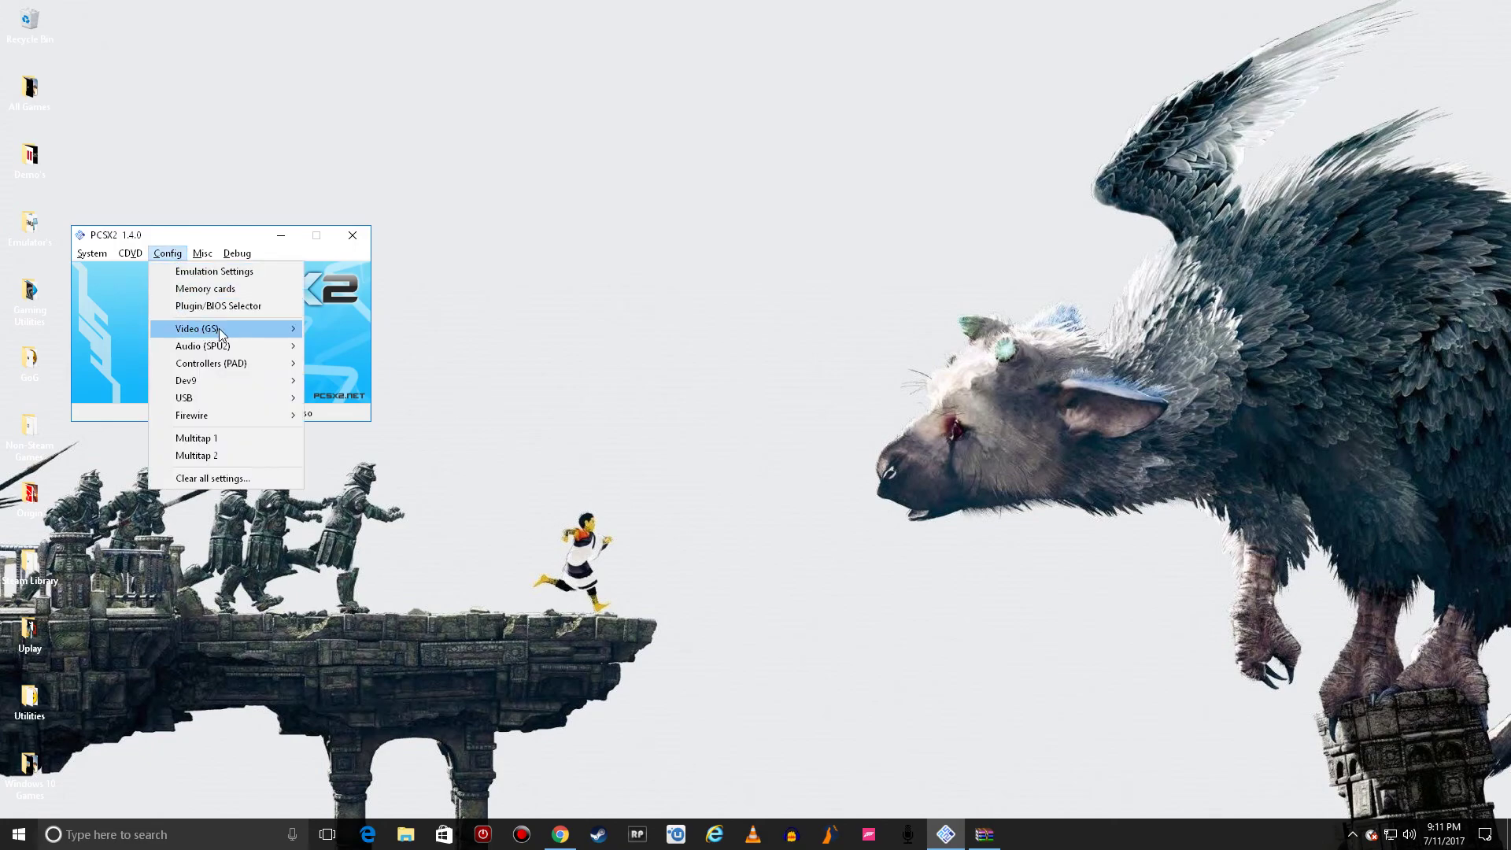
mouse_move(230, 331)
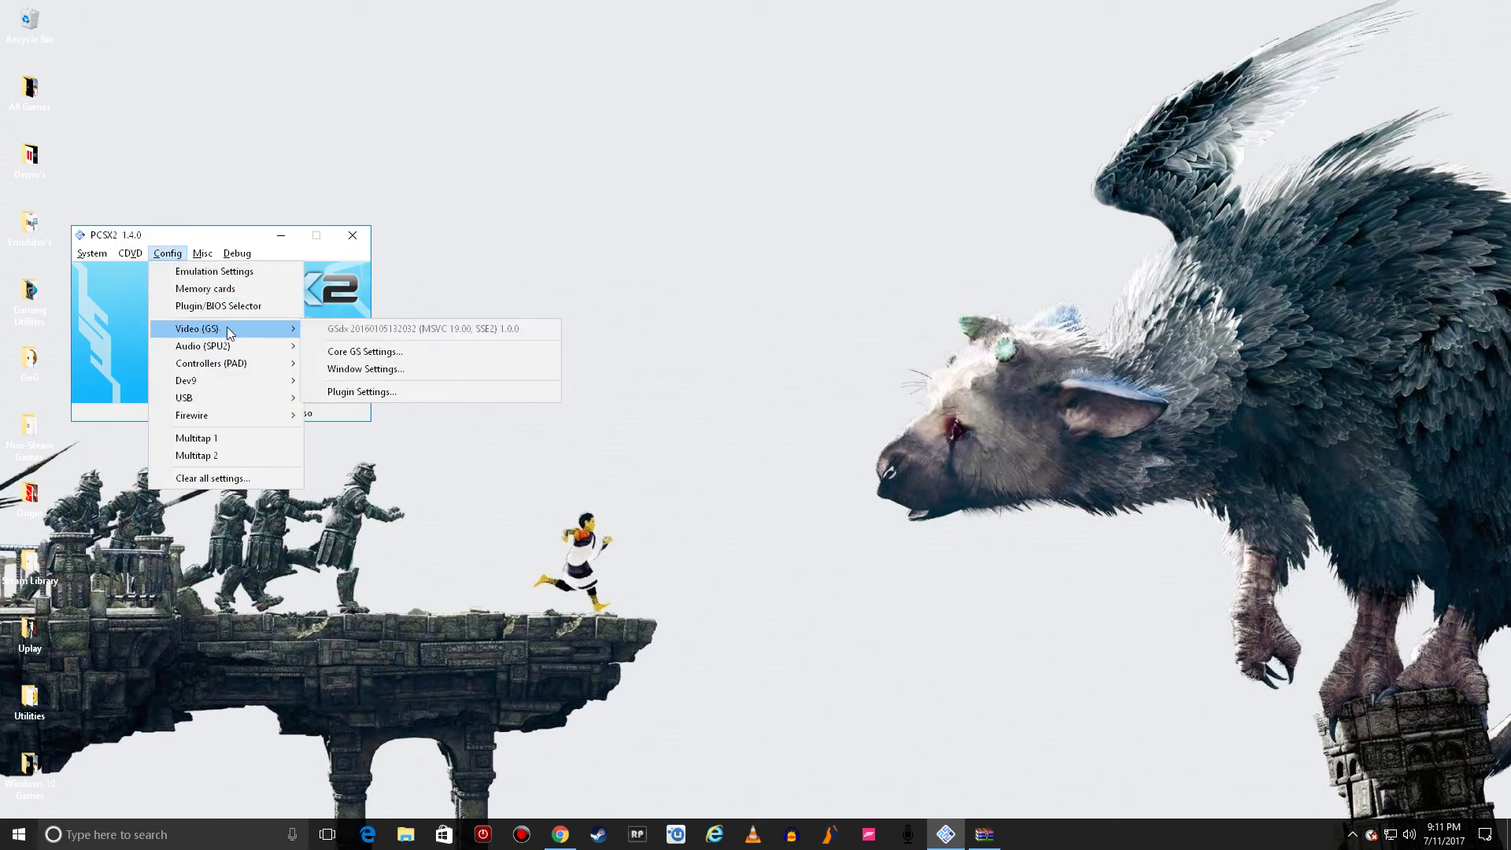
click(467, 399)
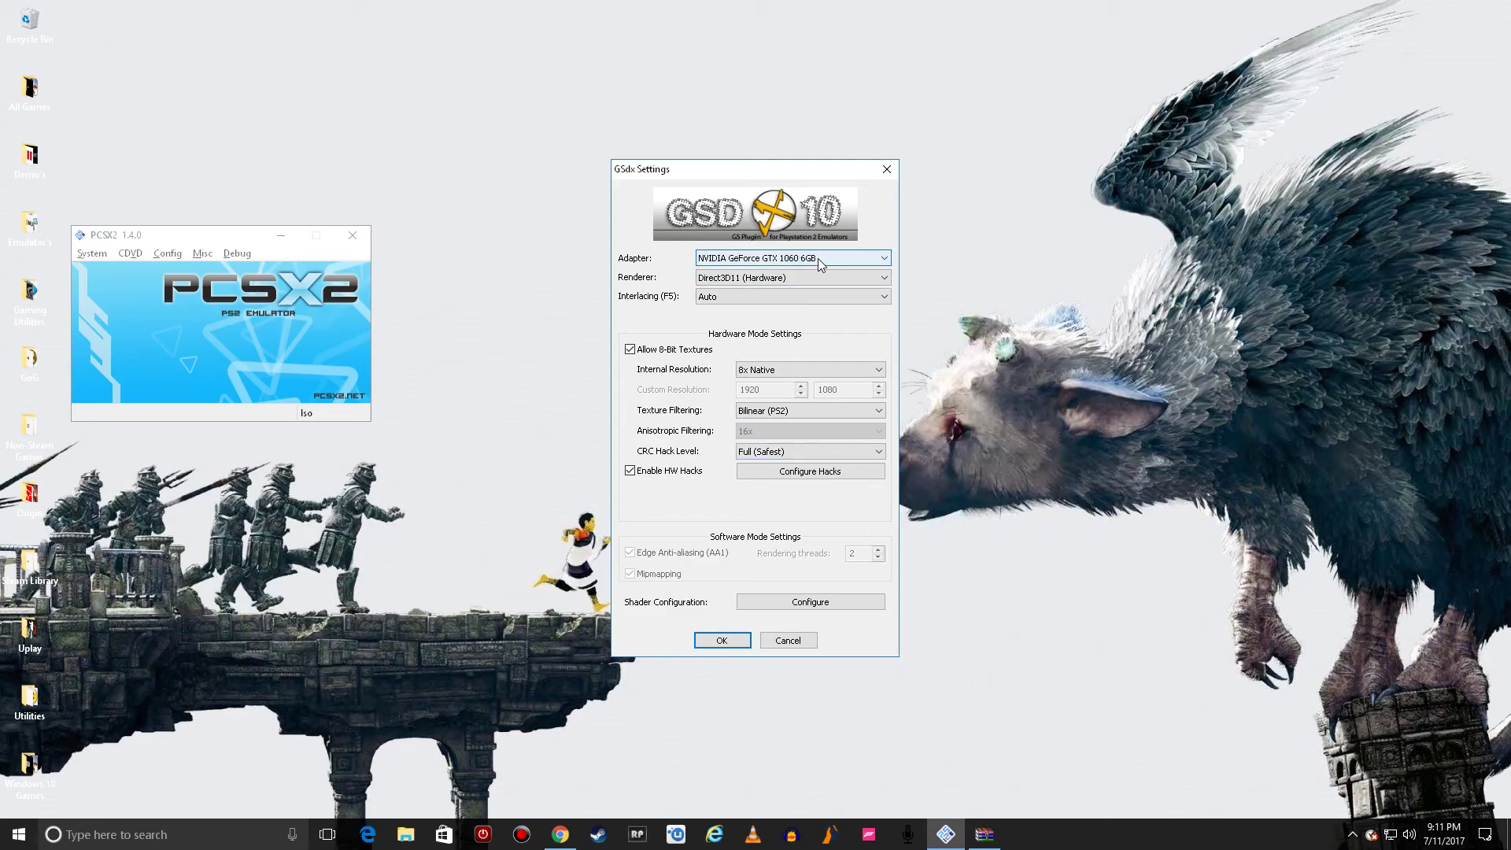
click(795, 454)
click(796, 455)
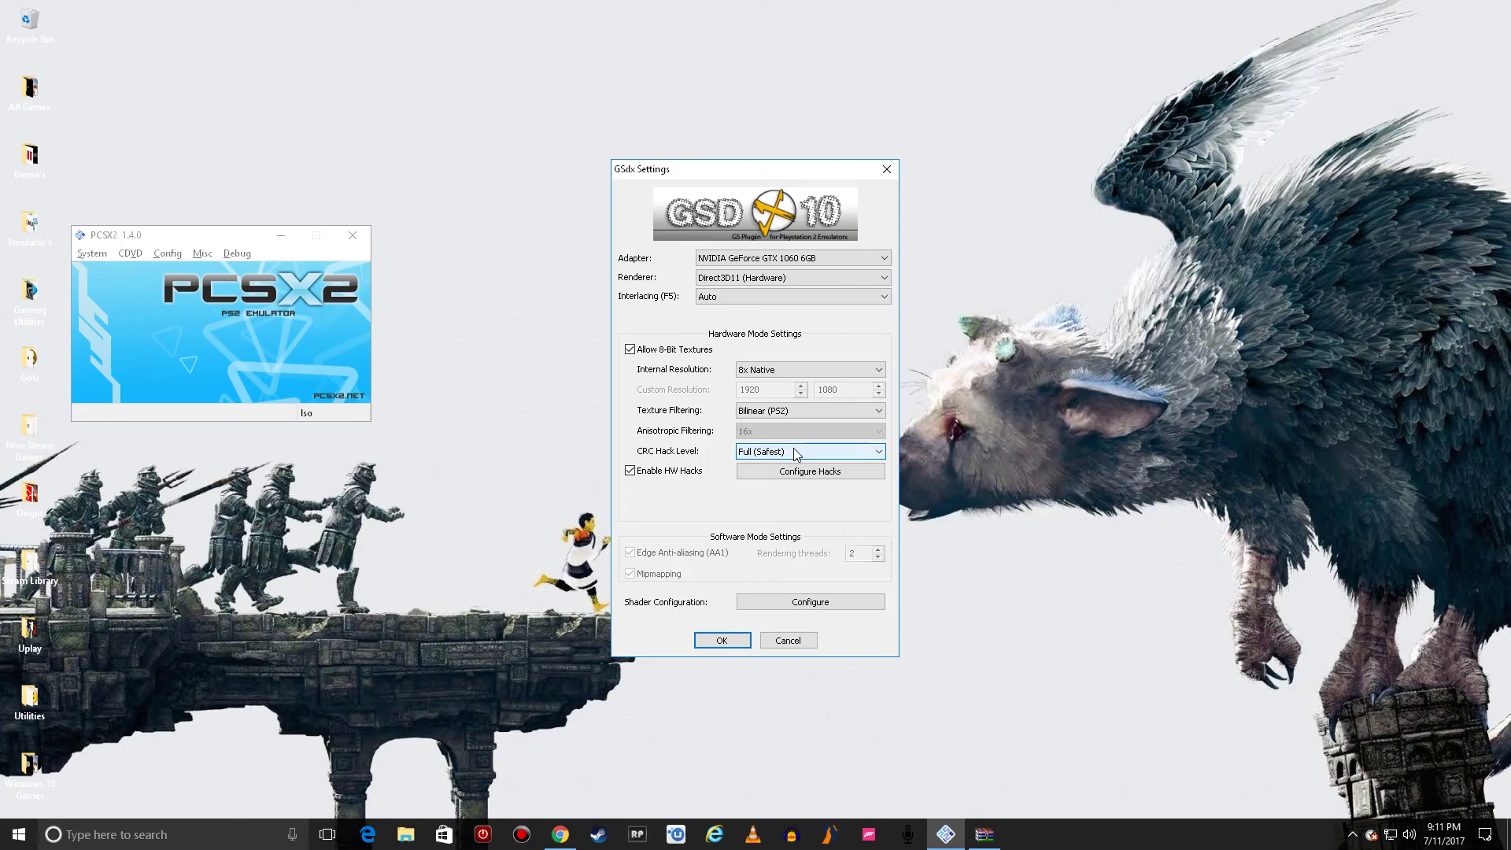
click(820, 472)
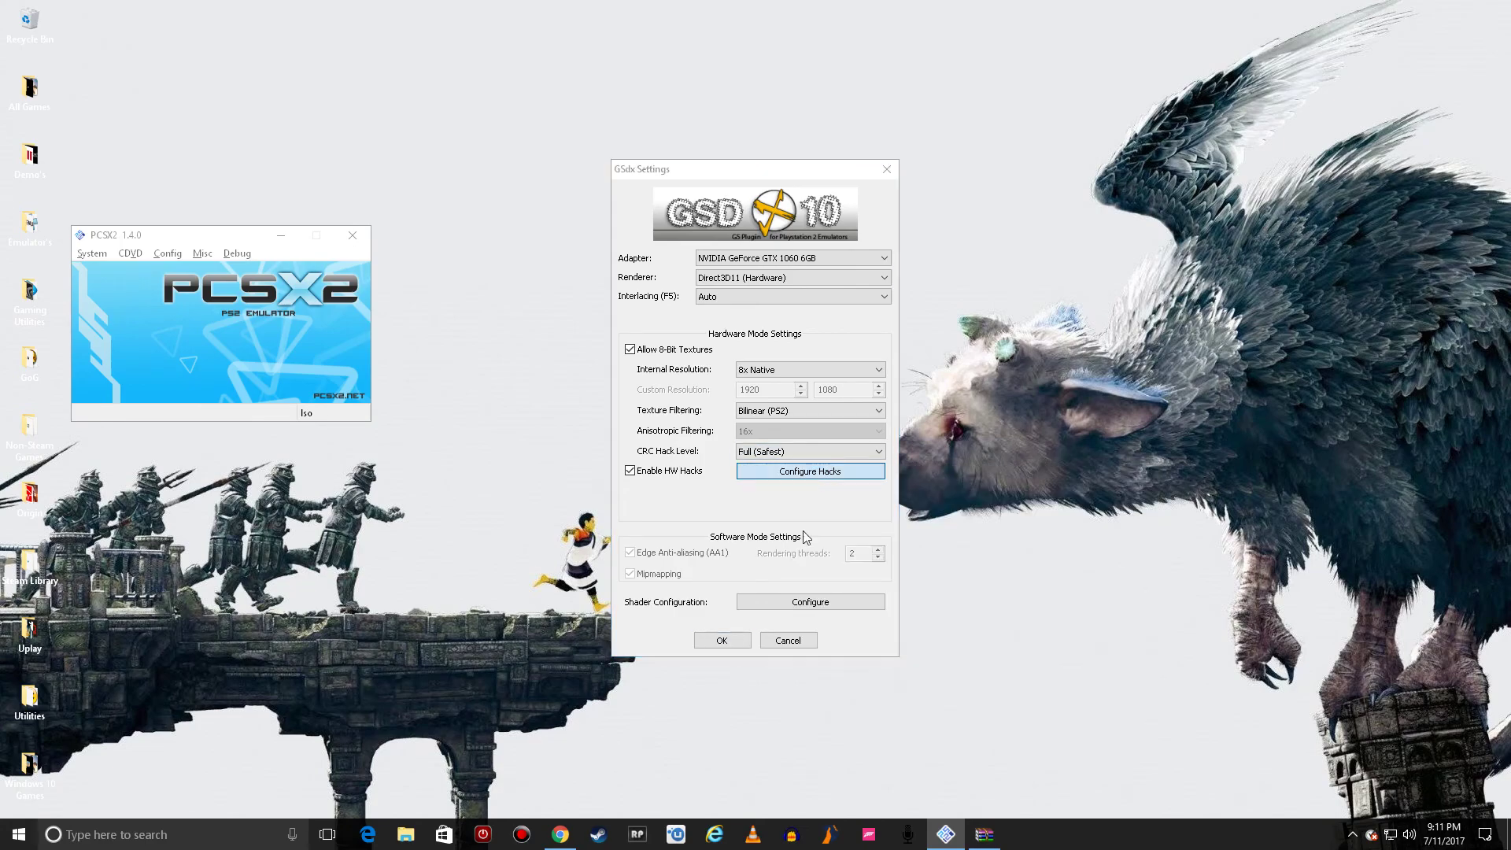
click(688, 363)
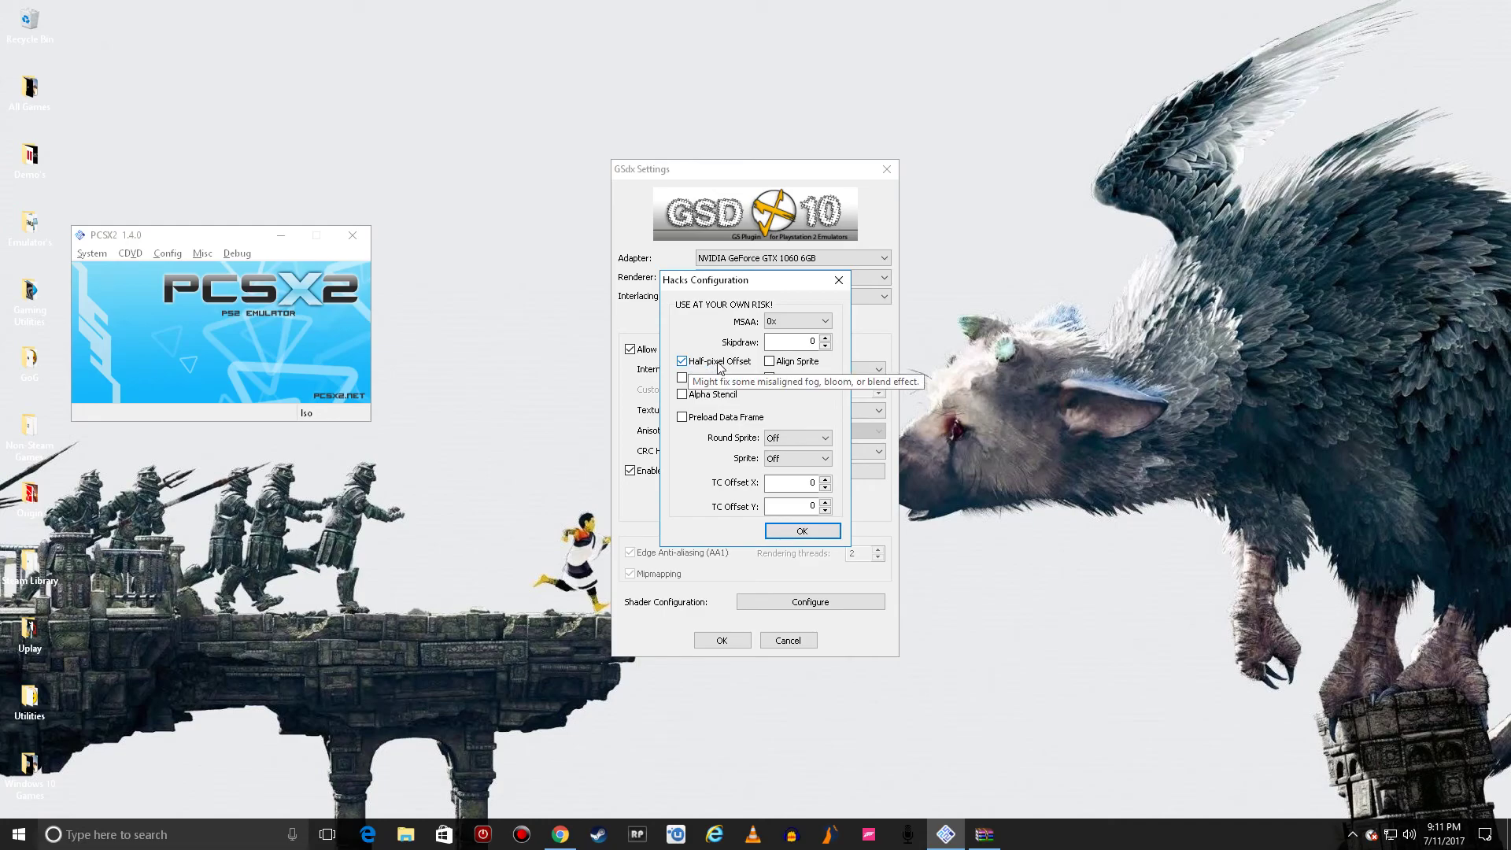
click(801, 531)
Check the GSdx shader configuration, accept it as it is, and save the video plugin settings.
click(819, 604)
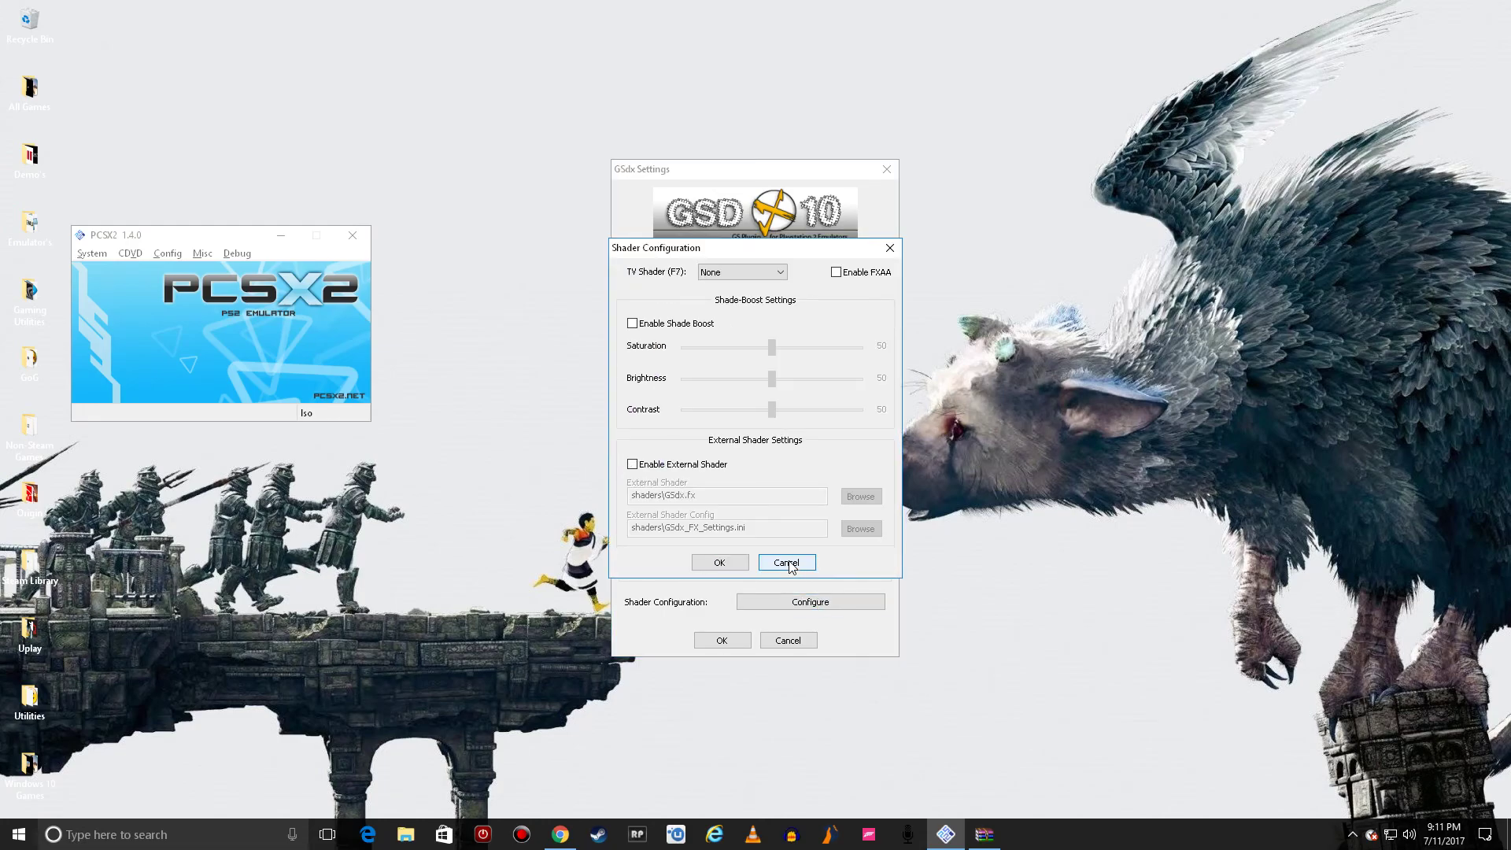
click(717, 563)
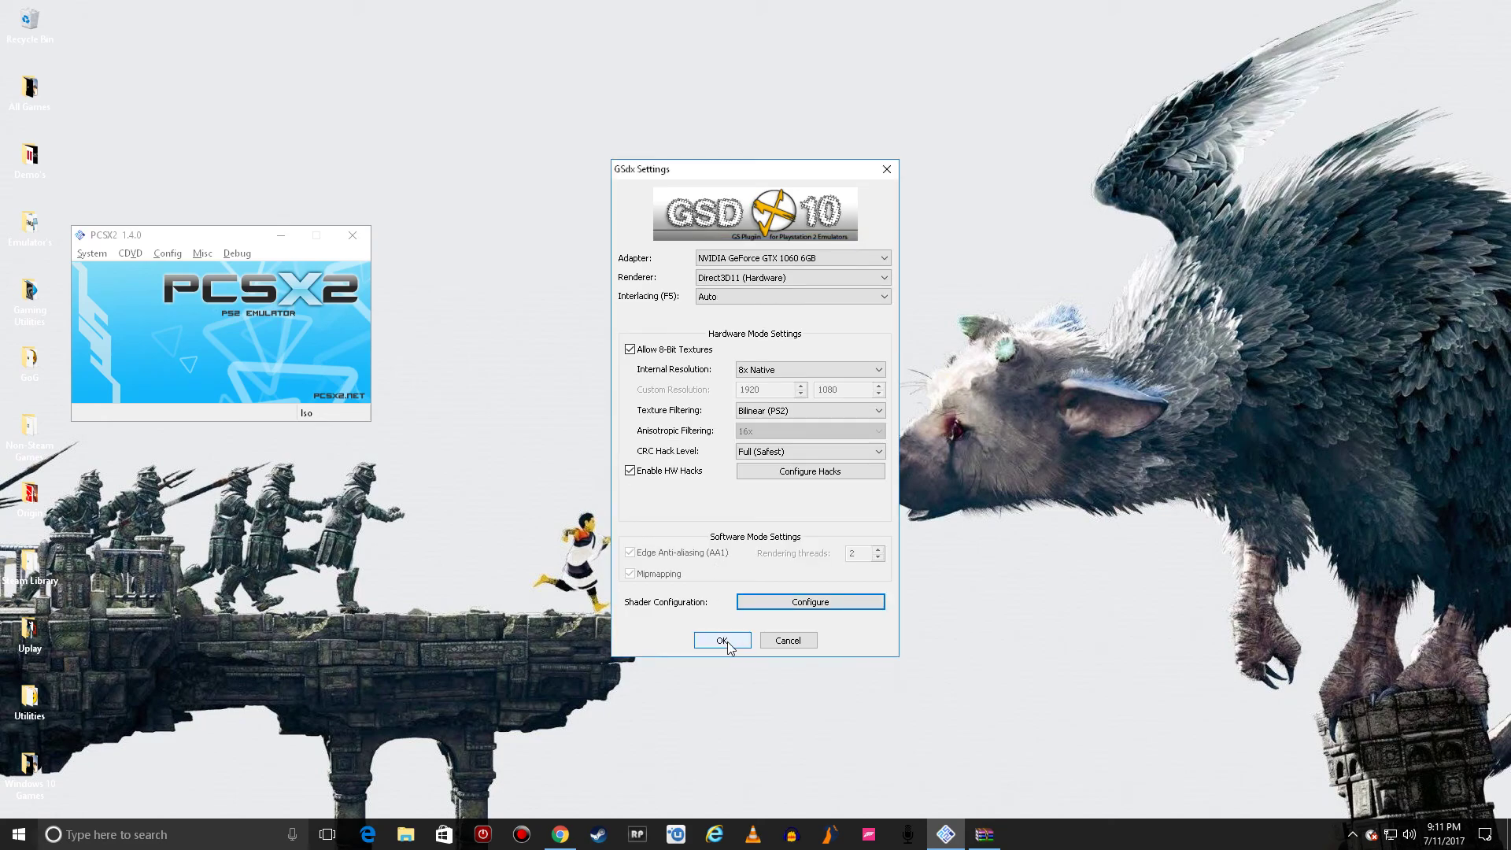
click(721, 640)
Review the EE/IOP, VUs, GS, GS Window, Speedhacks and Game Fixes pages of the emulation settings, and accept them as they are.
click(167, 254)
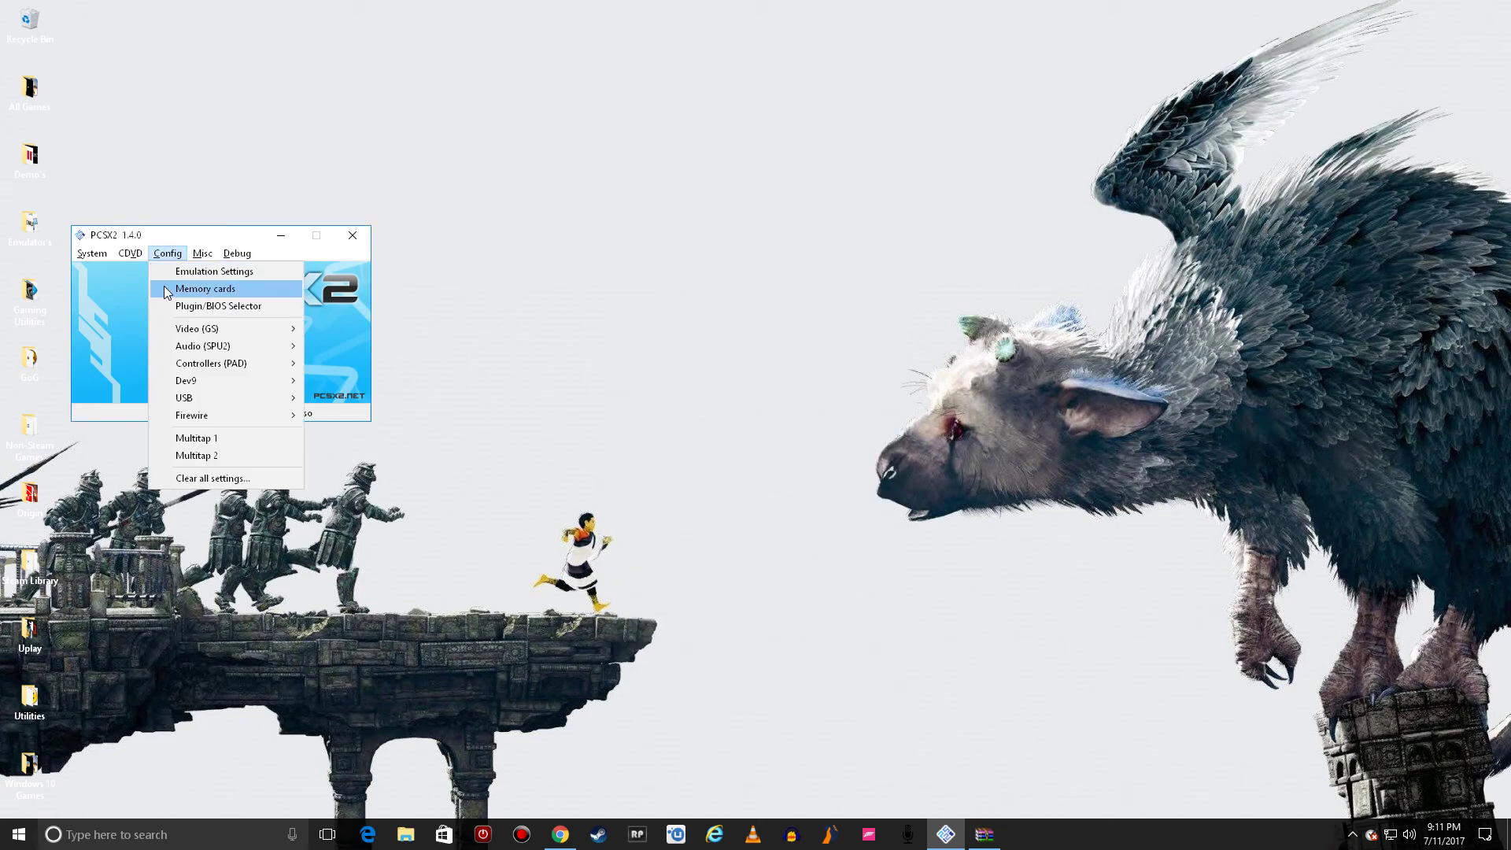
mouse_move(243, 330)
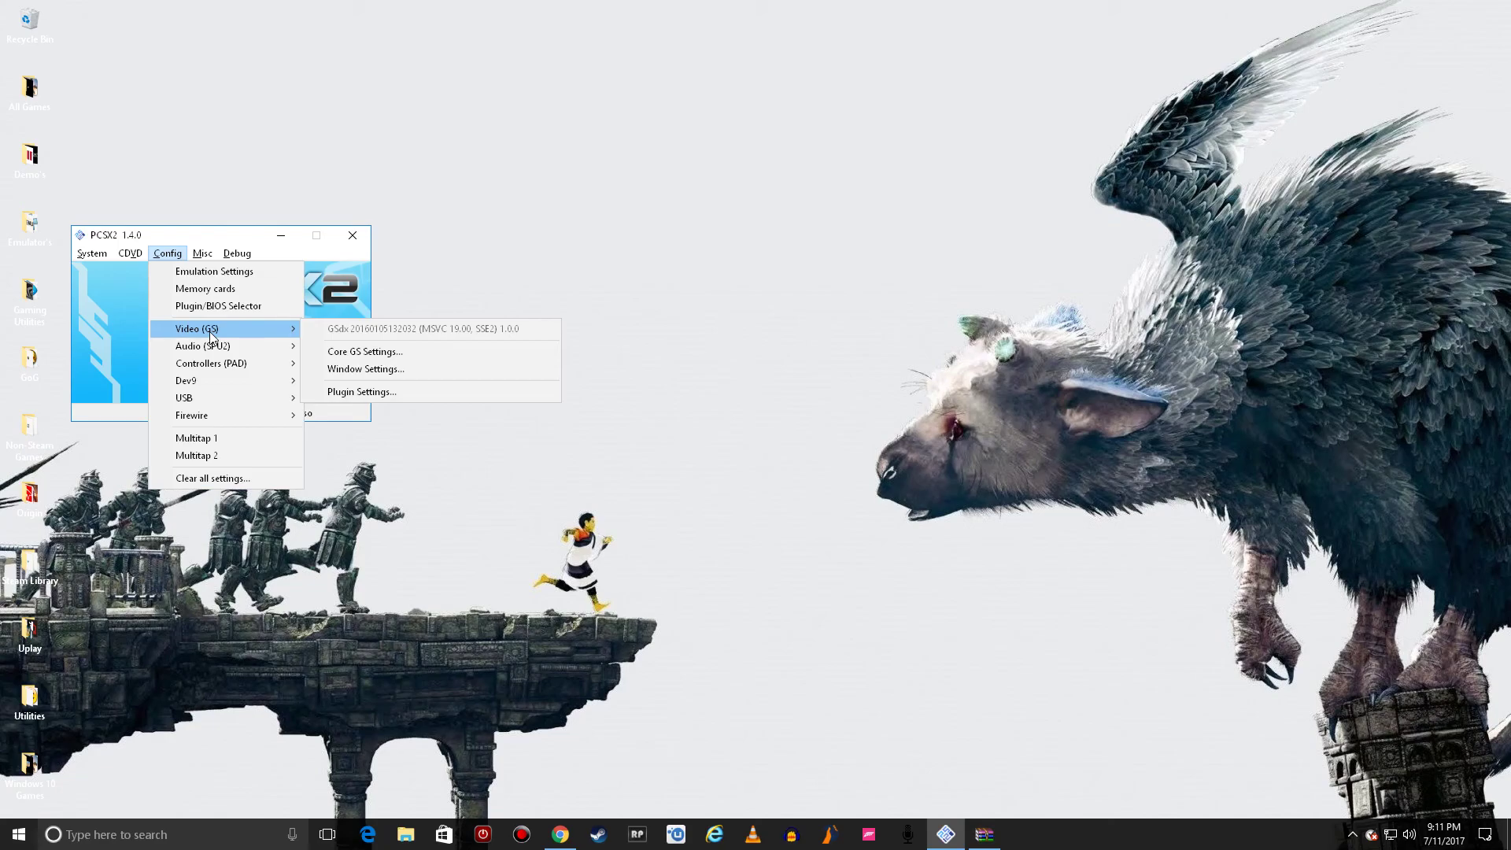
click(211, 271)
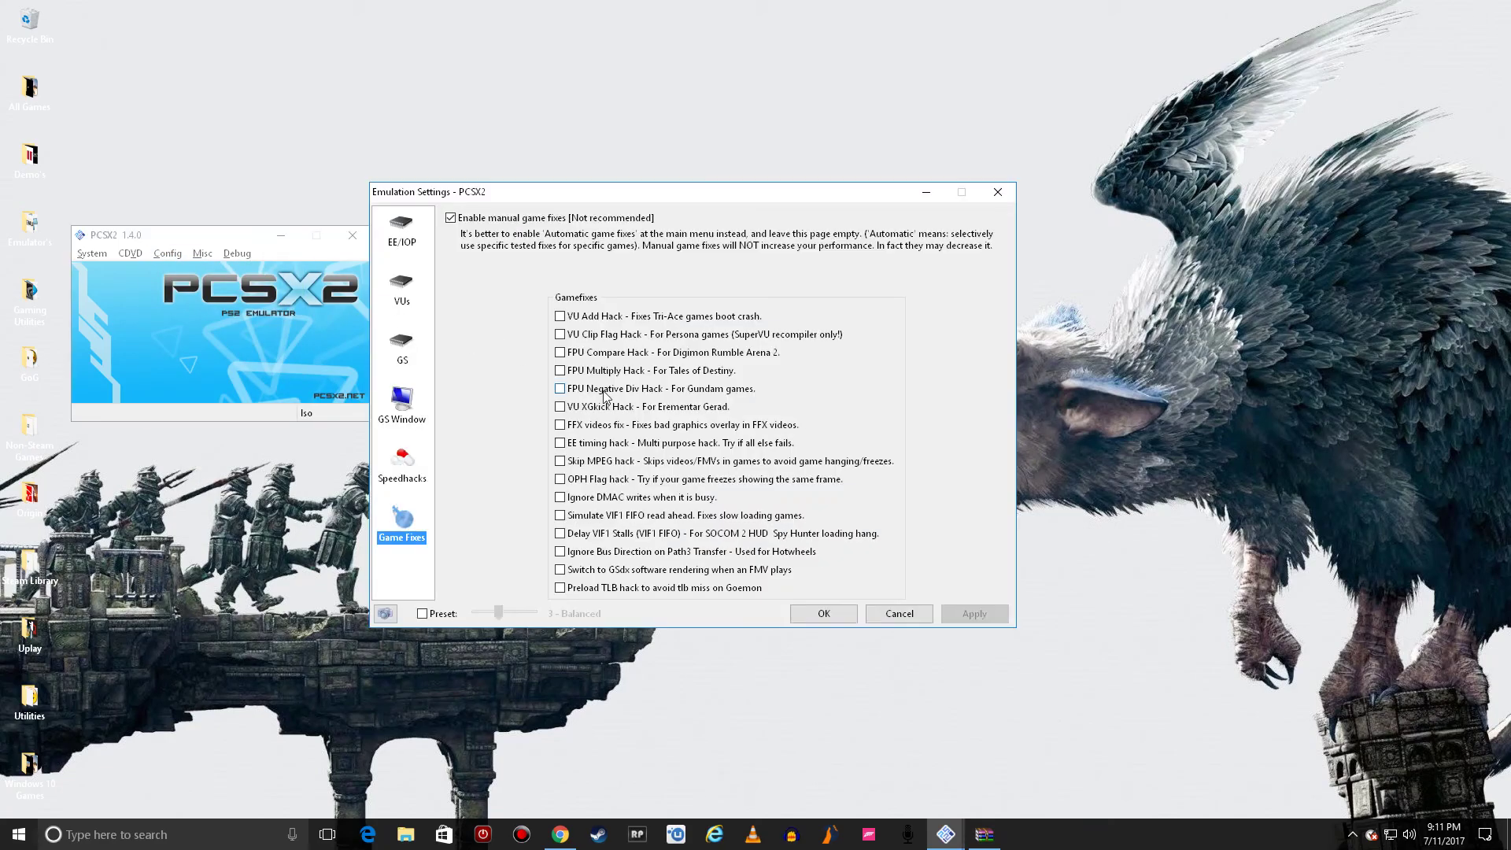
click(407, 231)
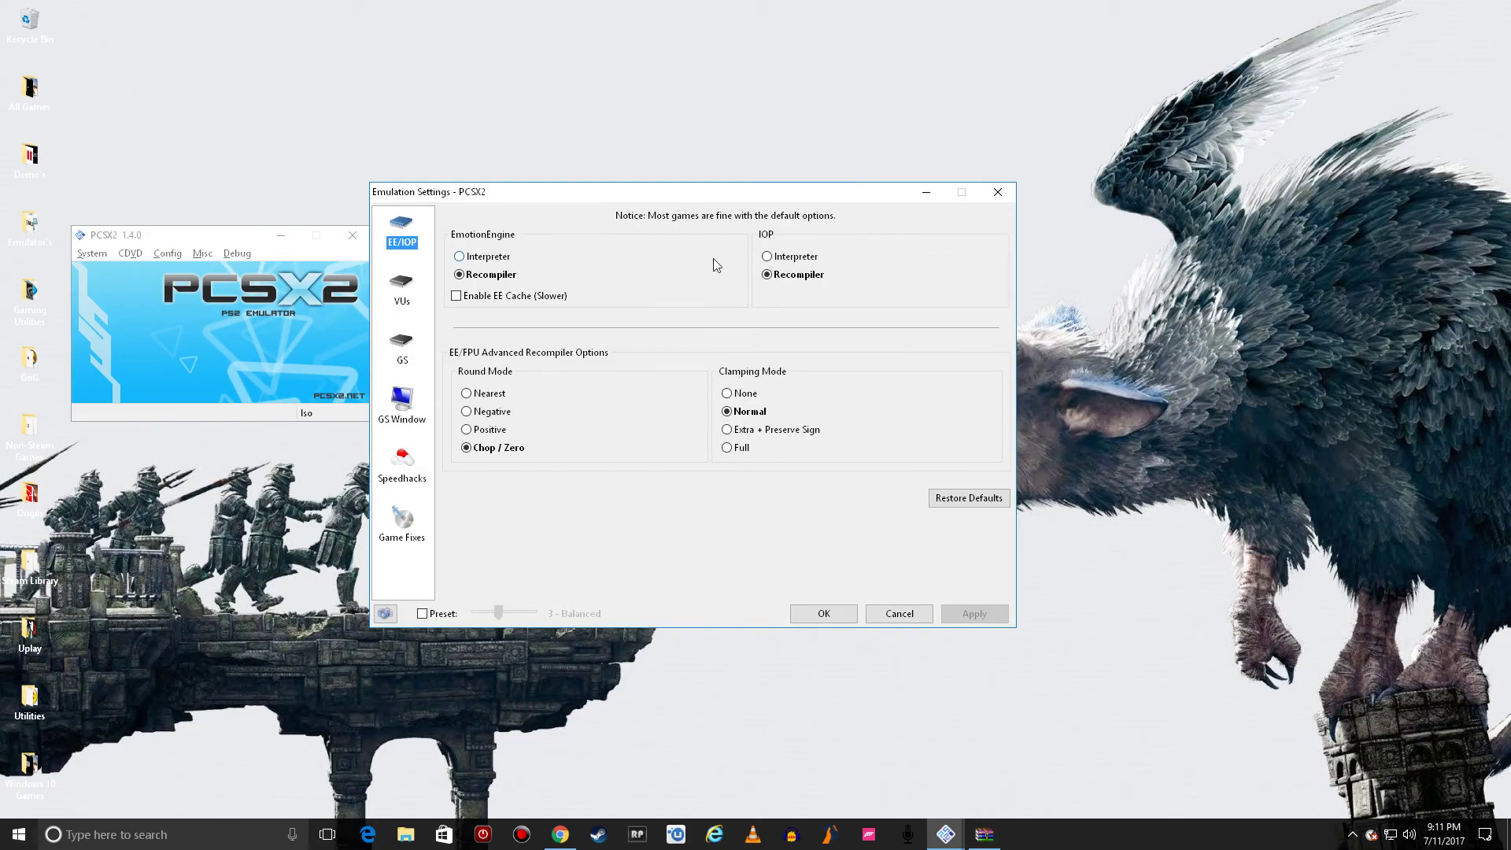
click(402, 291)
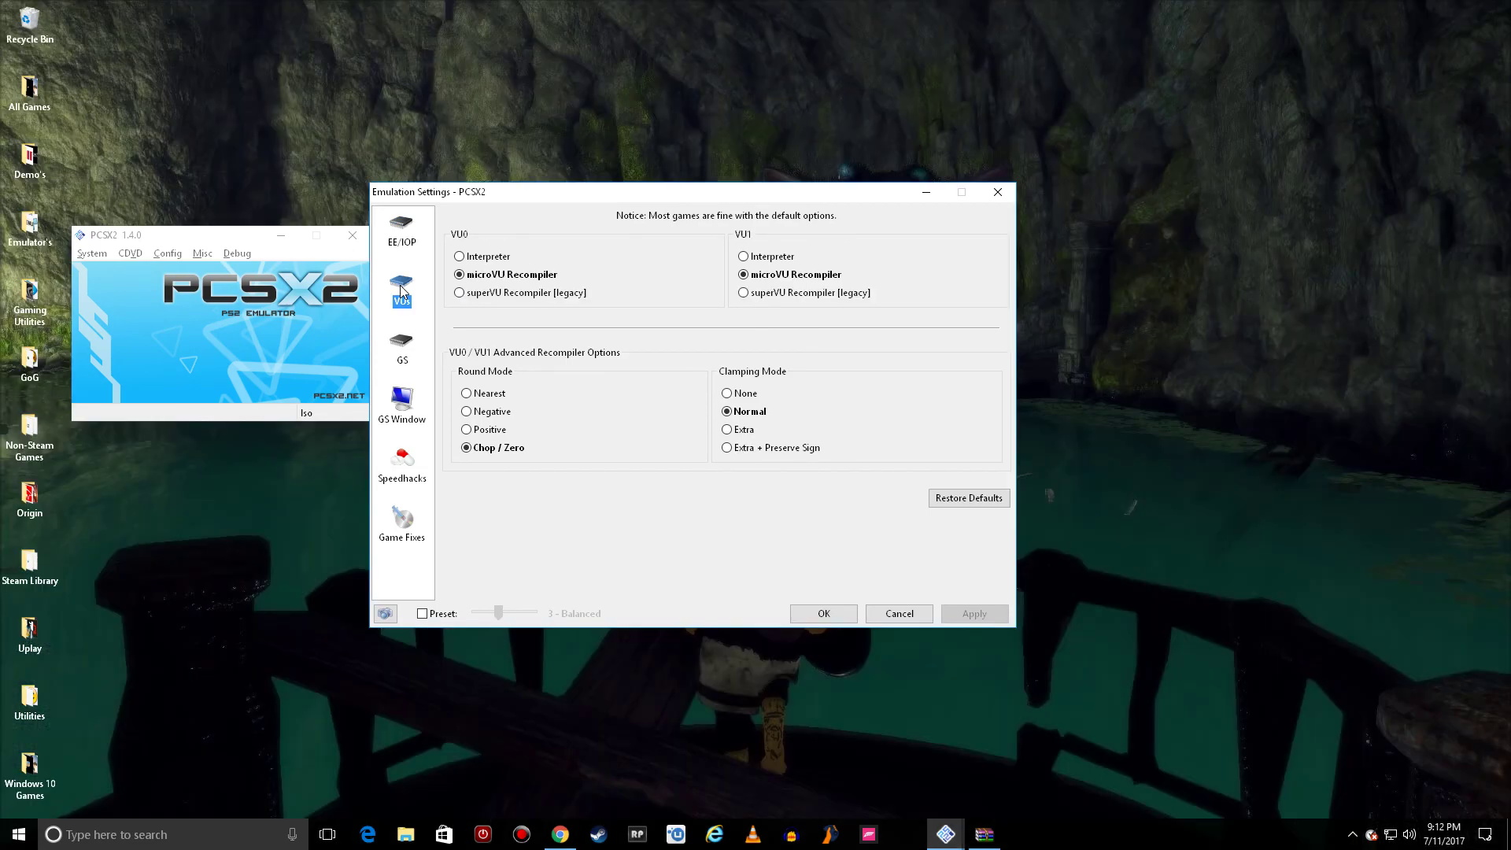
click(406, 348)
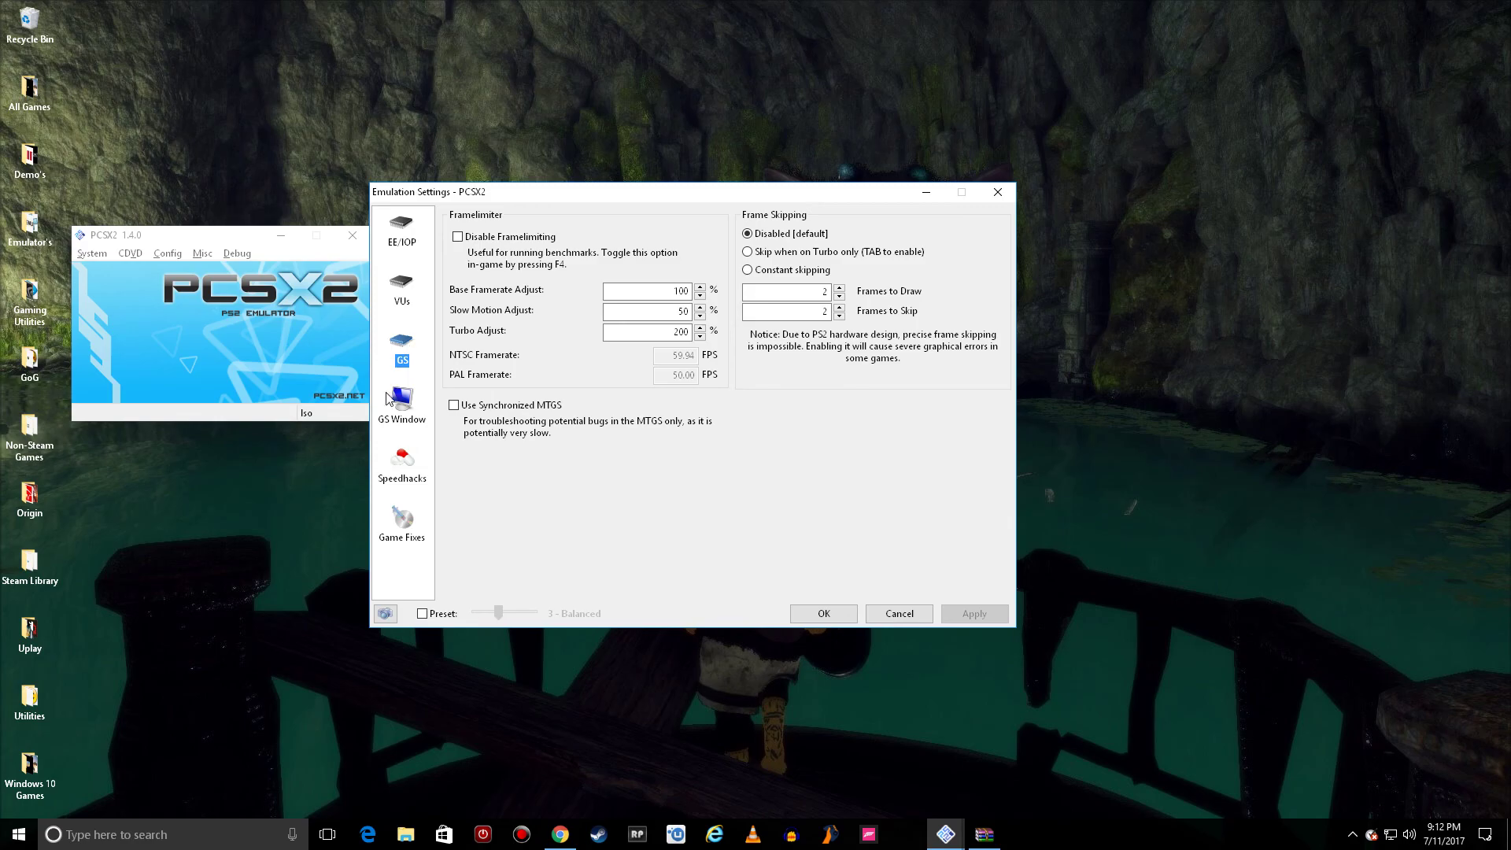
click(413, 404)
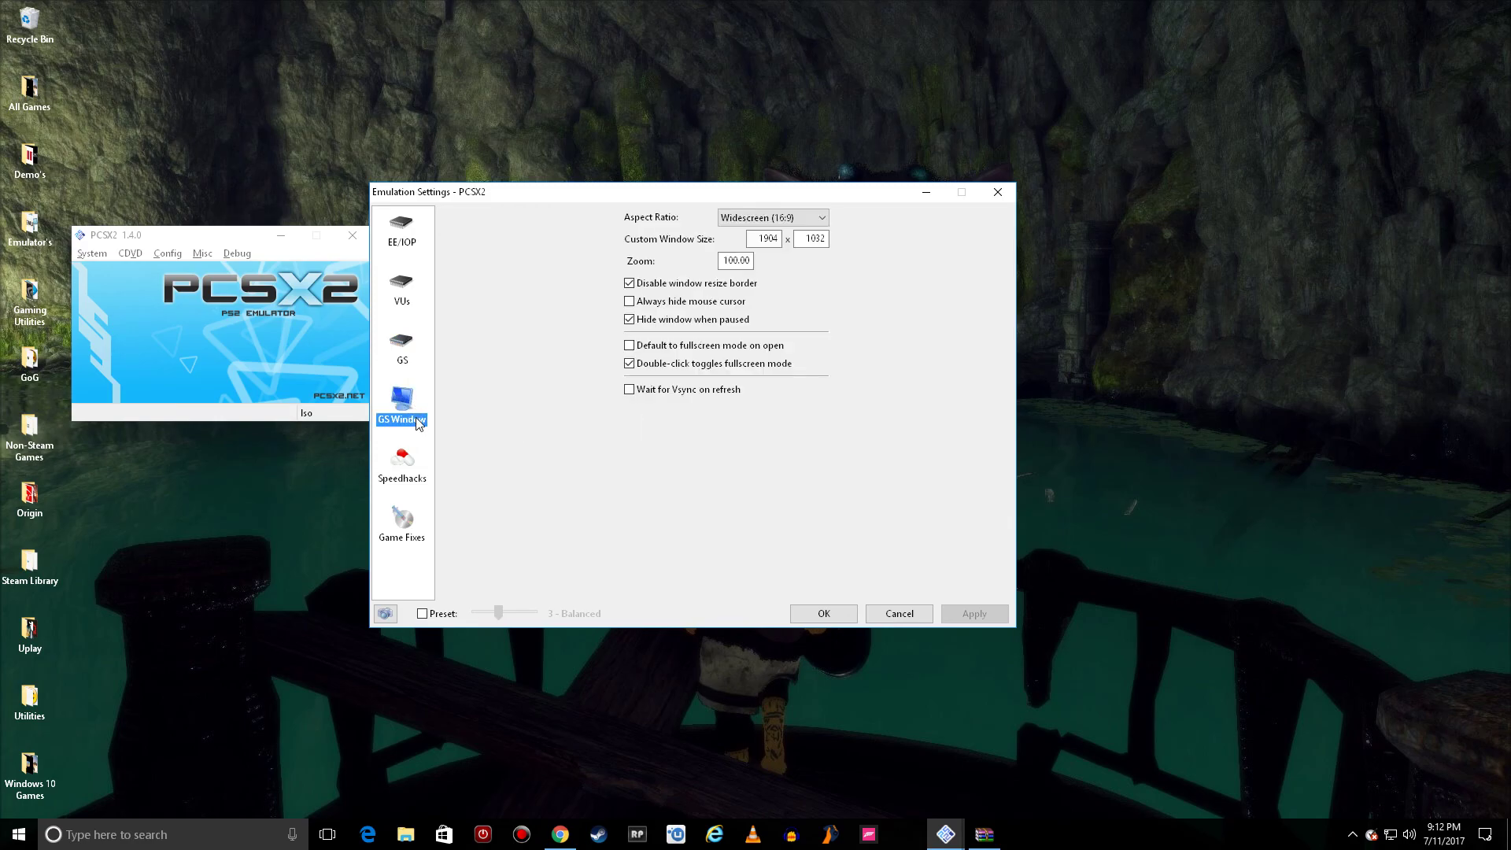
click(408, 471)
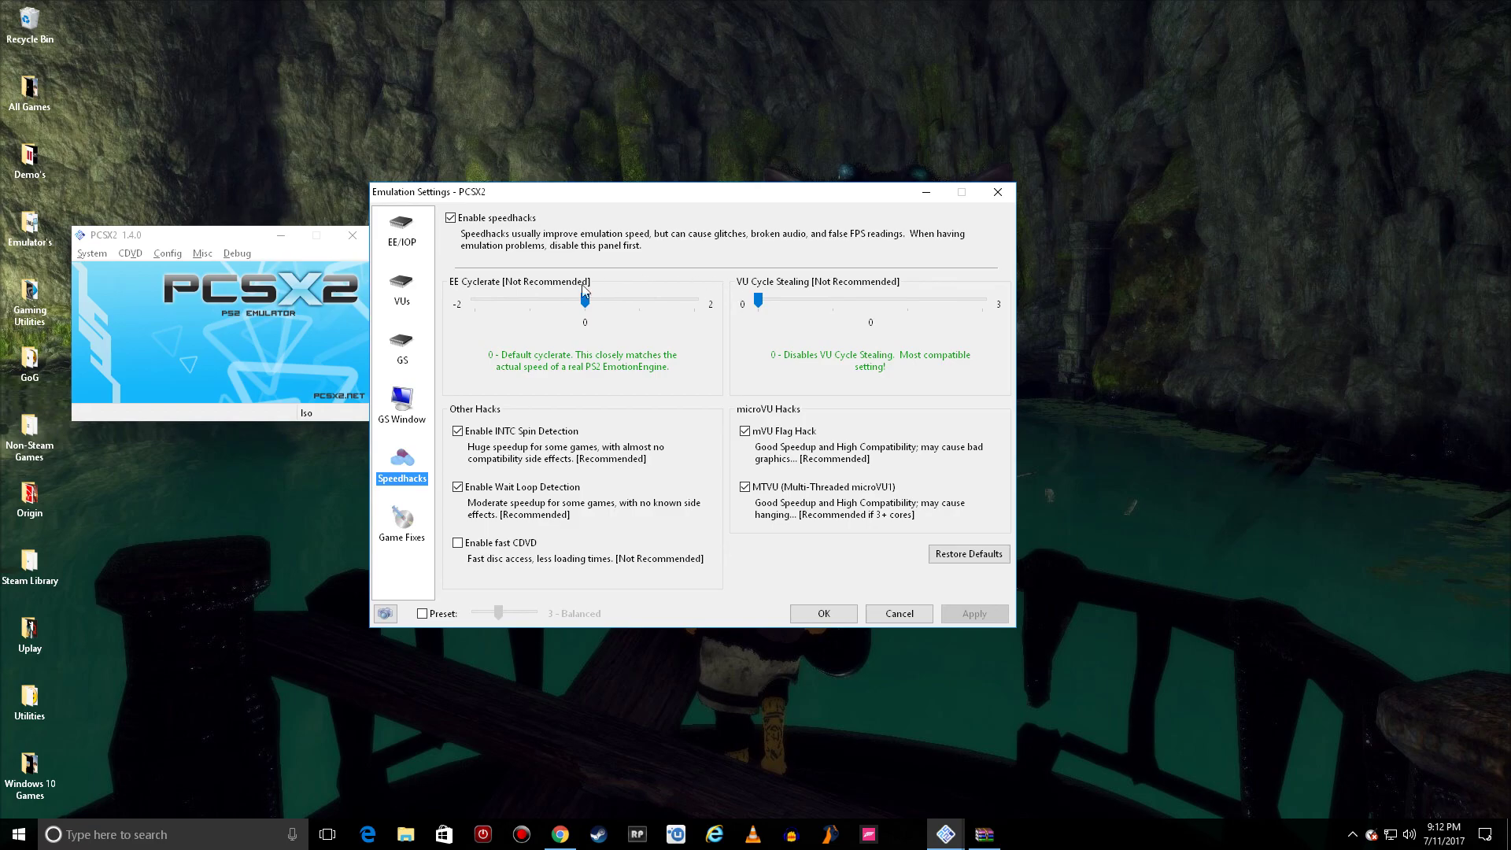
mouse_move(782, 494)
click(404, 540)
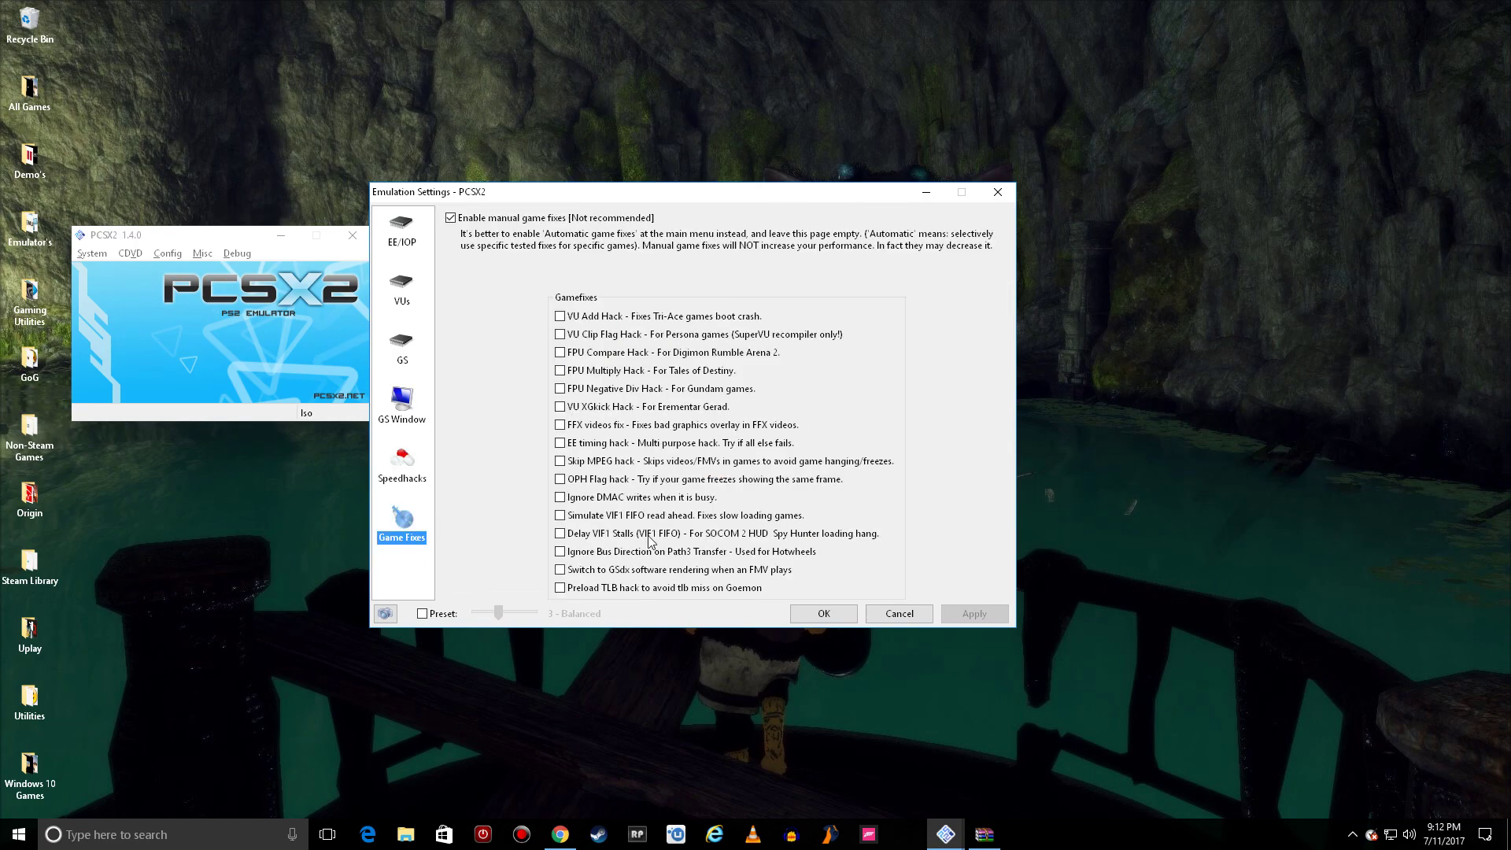
click(824, 614)
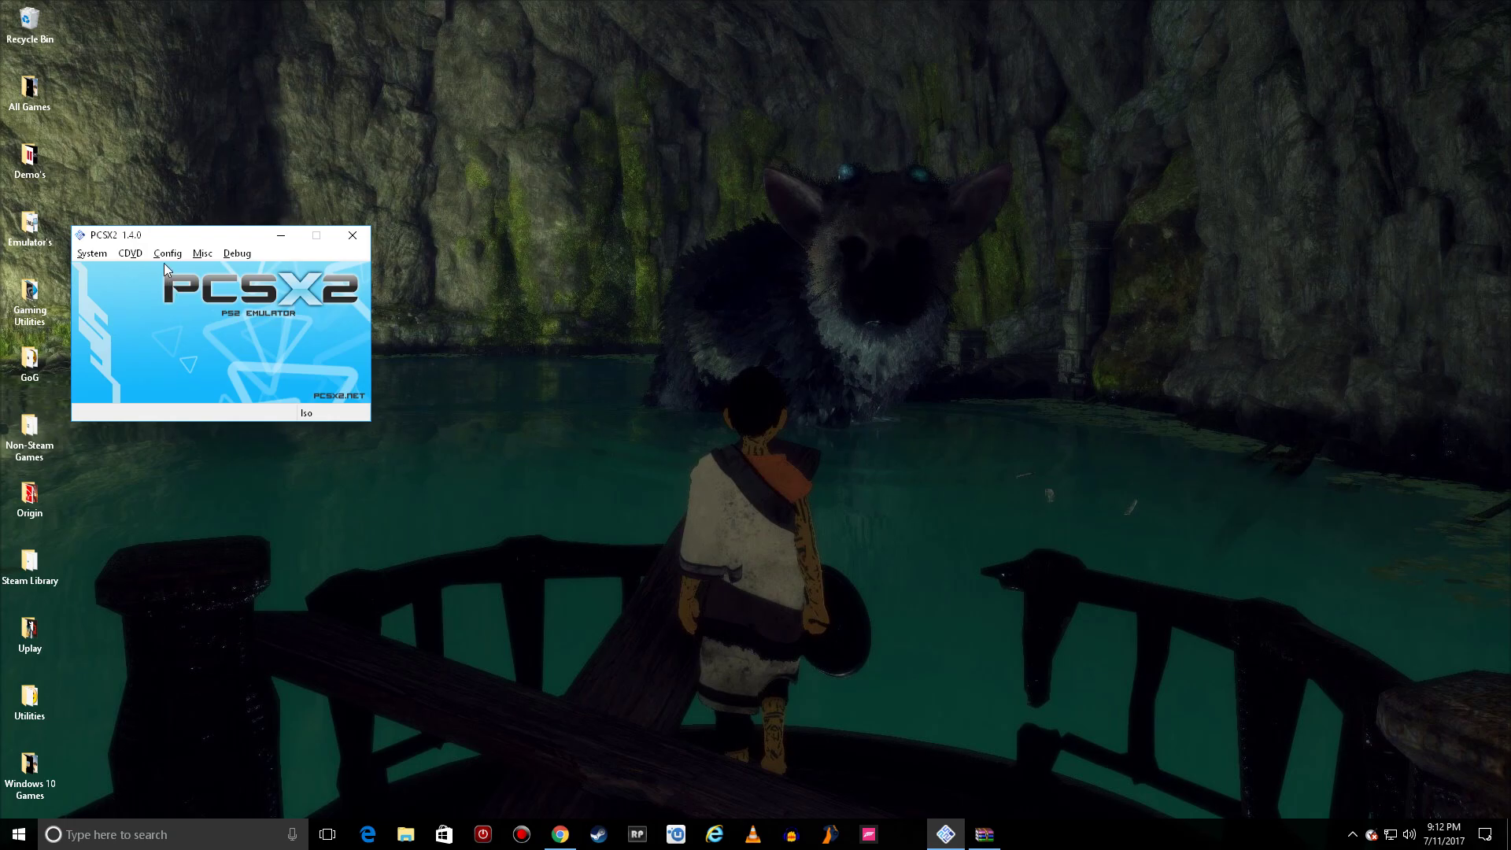
Resume the paused game and open the GeForce Experience overlay over it.
click(96, 255)
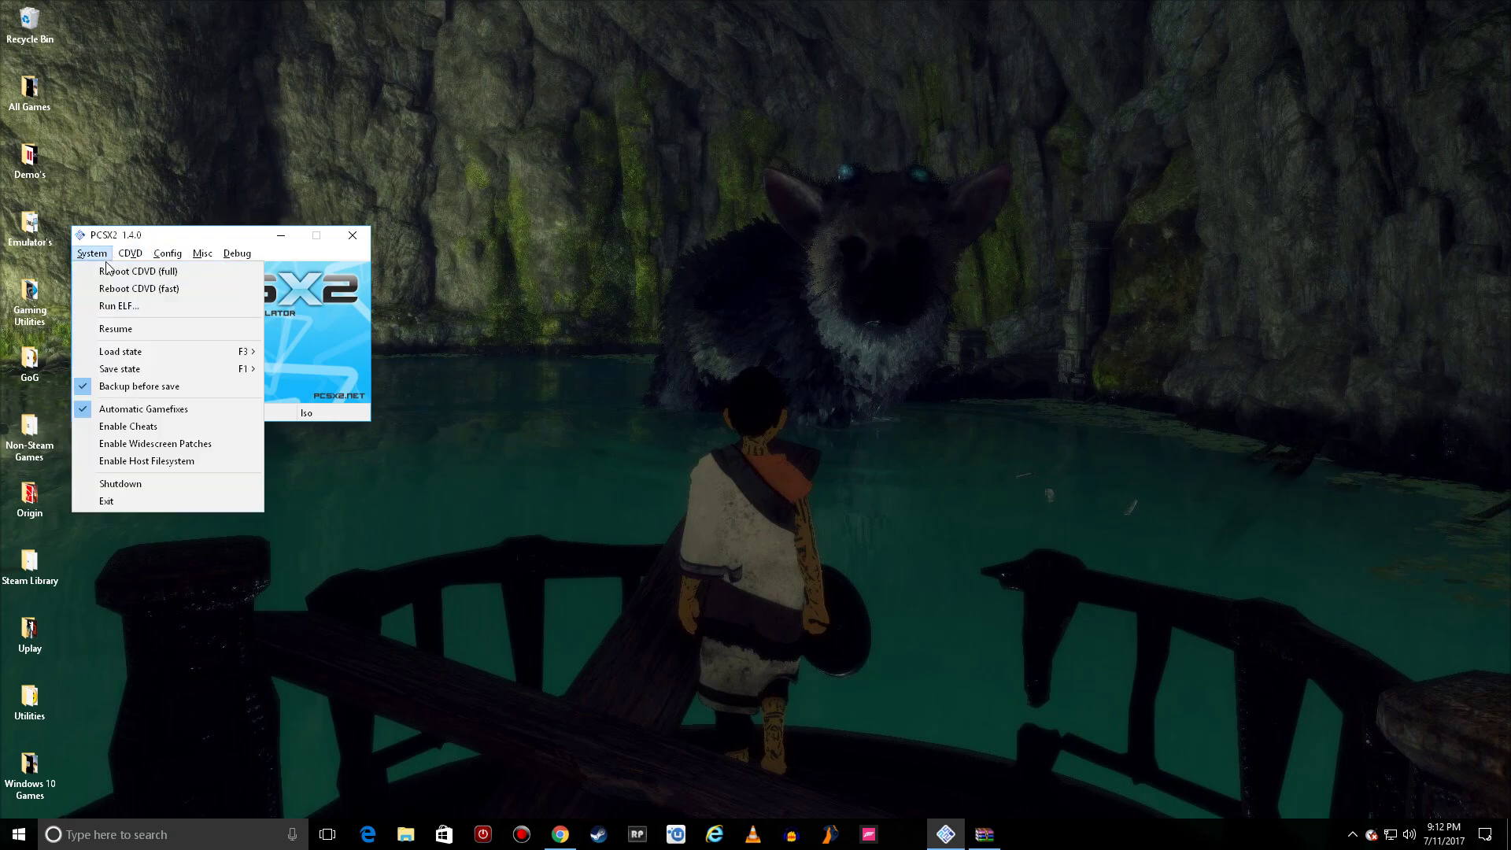
click(144, 330)
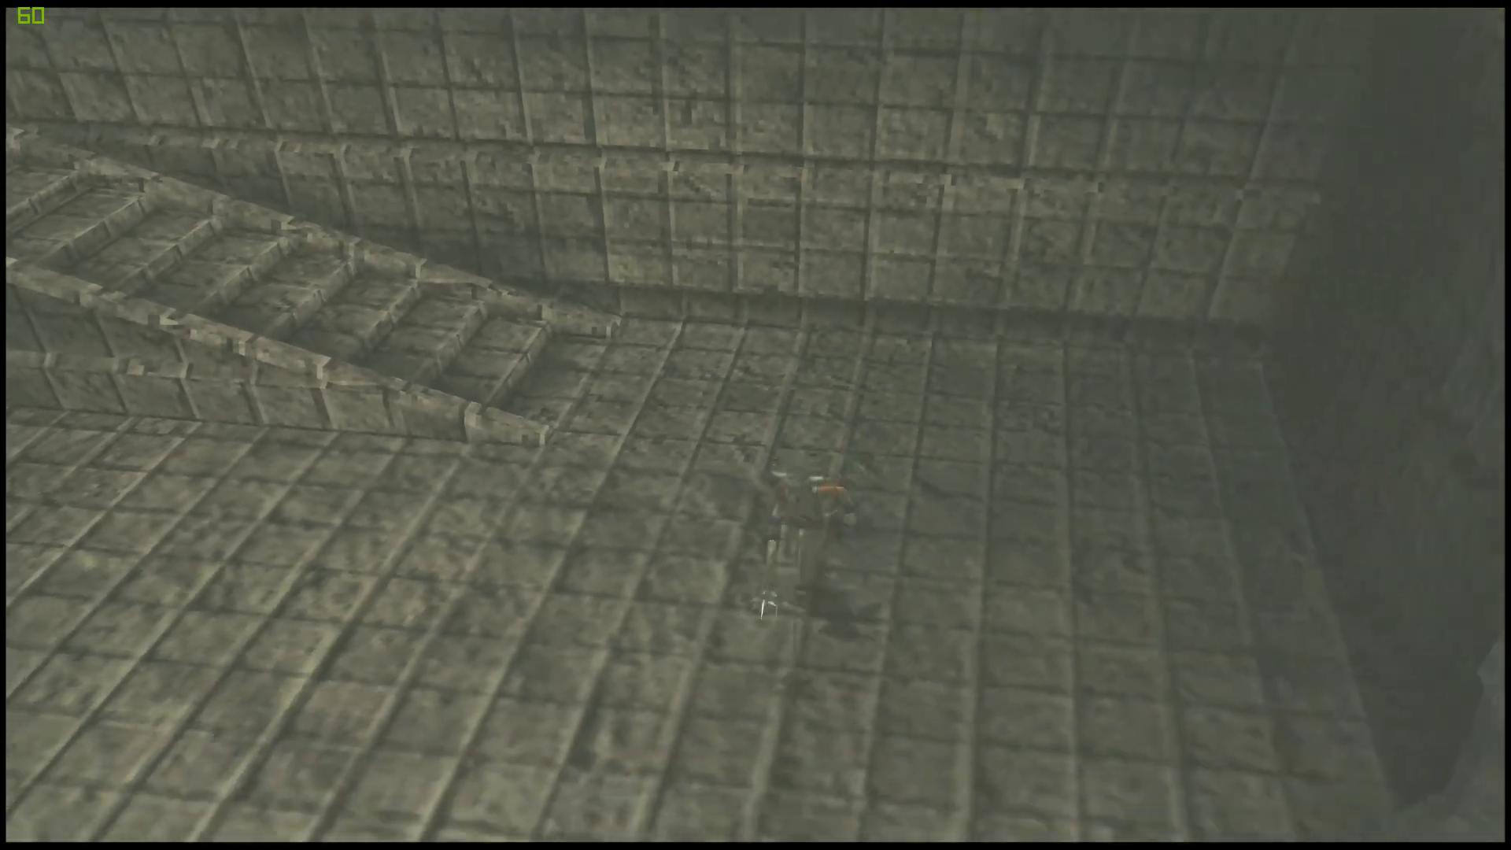
key(alt+z)
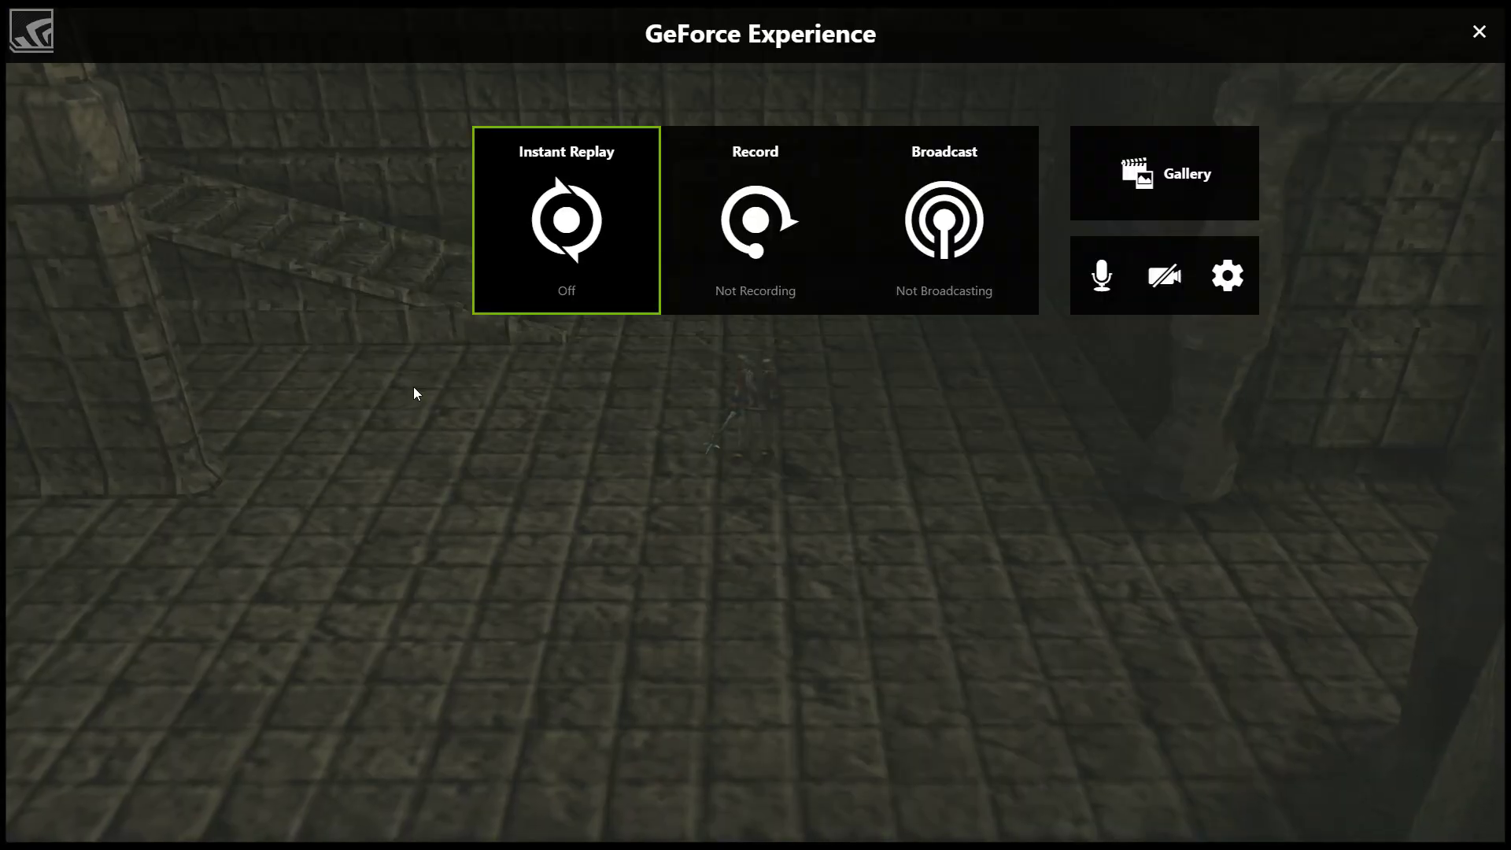